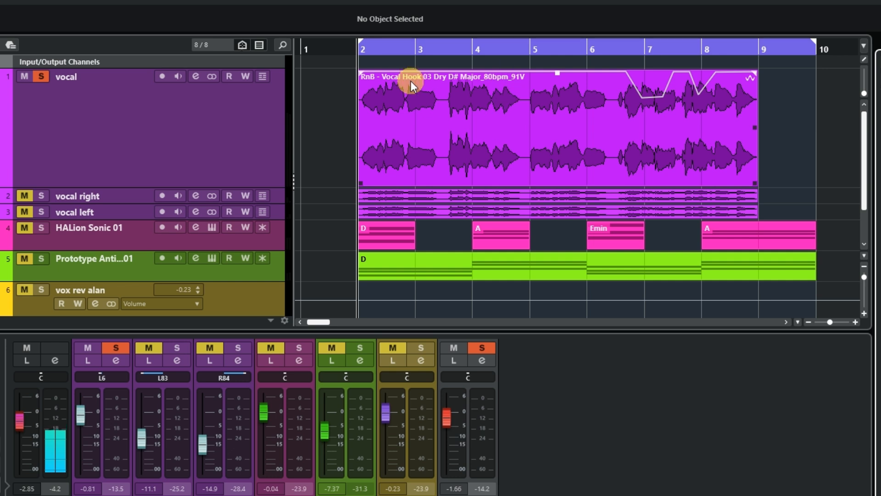
Select the audio event on the vocal track and confirm its transpose value of -1
click(436, 110)
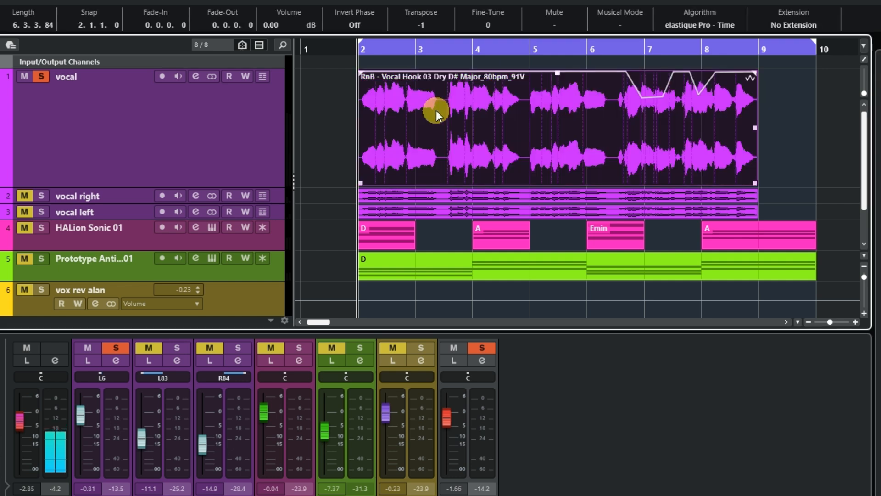
click(421, 25)
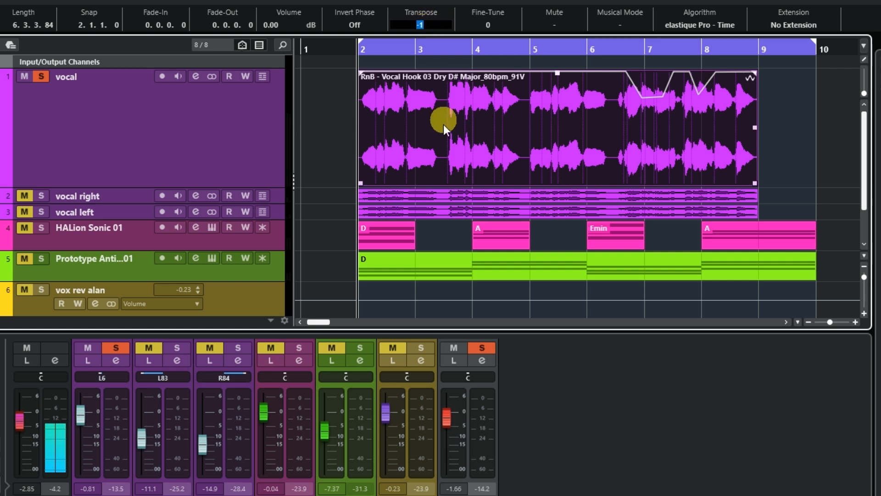
click(405, 24)
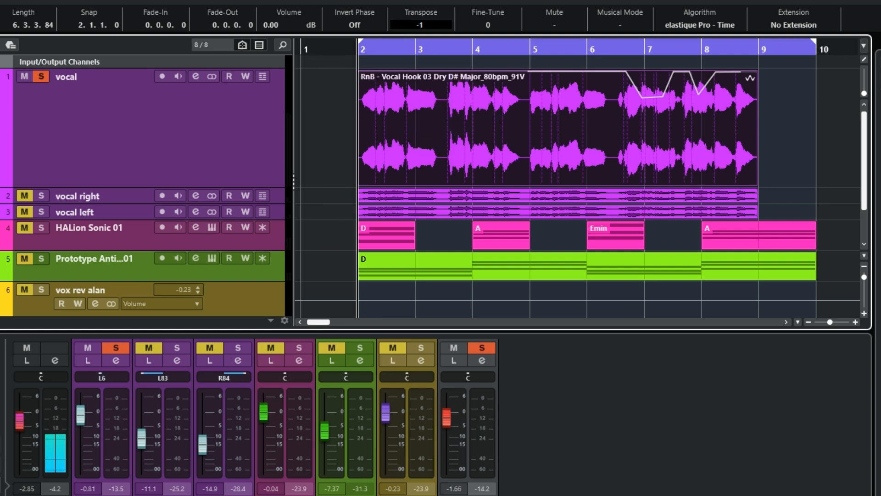
key(Return)
Play back the vocal and the full mix over the loop, and stop playback
key(space)
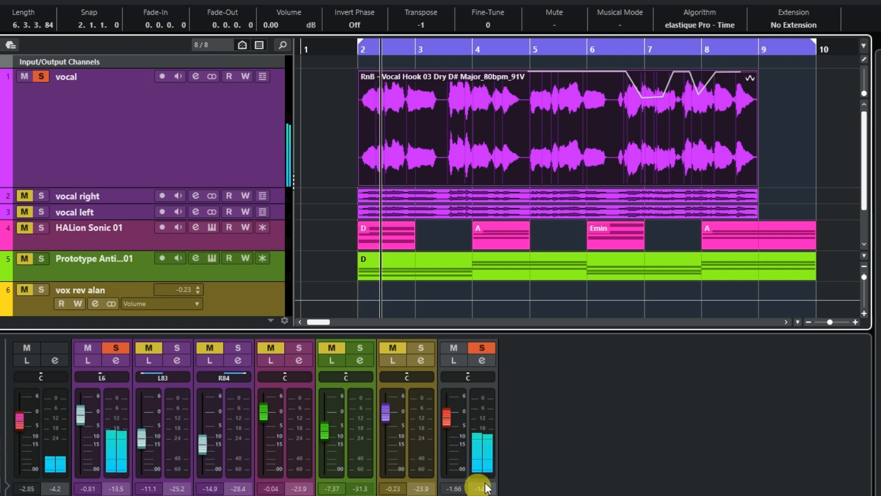
click(335, 259)
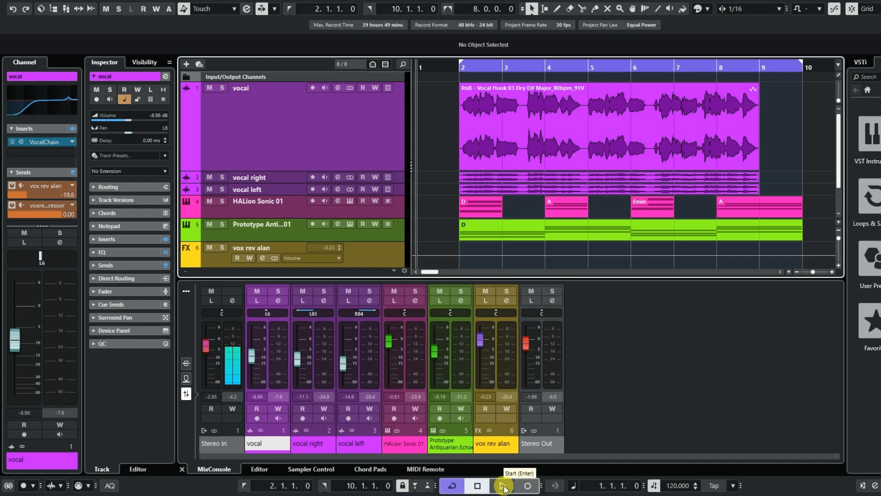
click(504, 486)
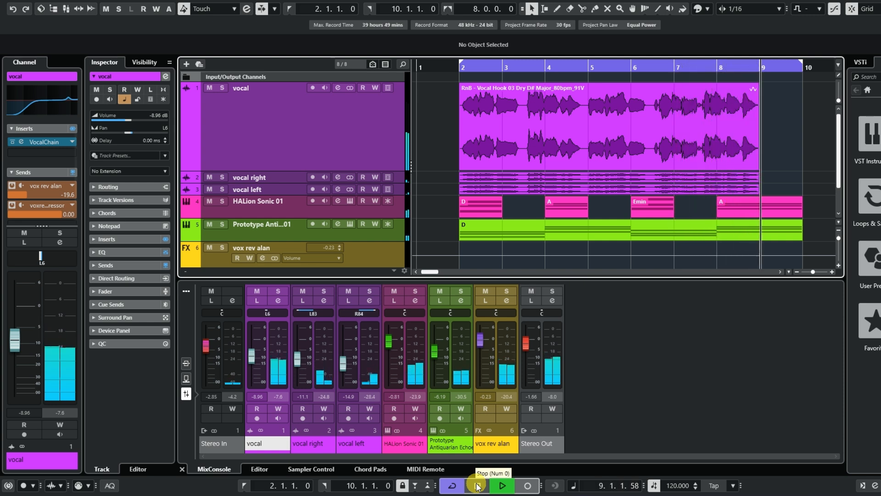
click(478, 485)
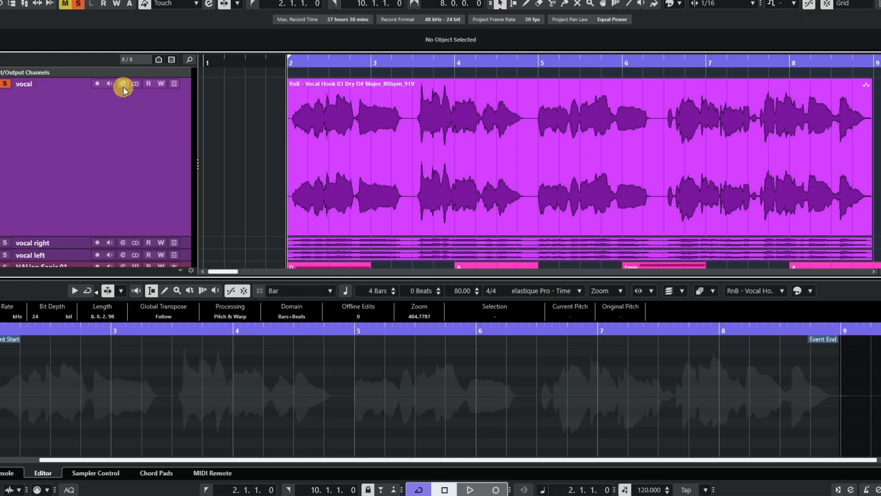
Open the vocal track's channel settings, inspect the equalizer's pre gain value, and close the settings
click(123, 87)
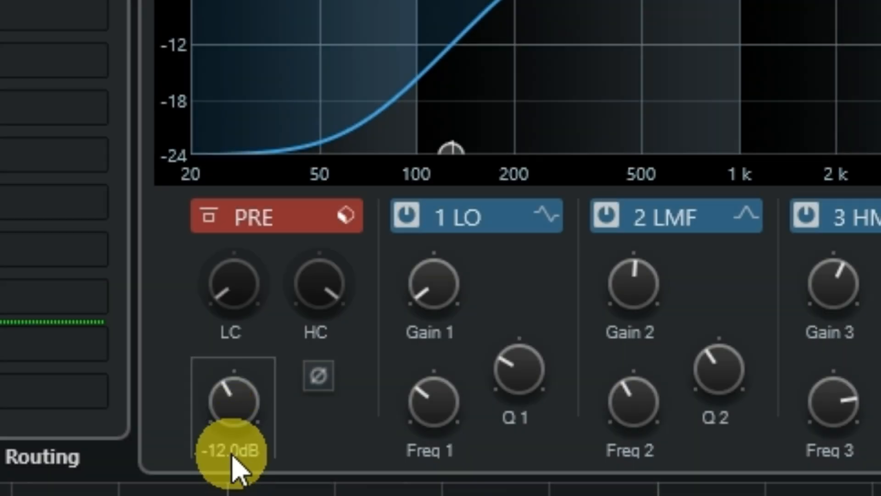
double_click(234, 464)
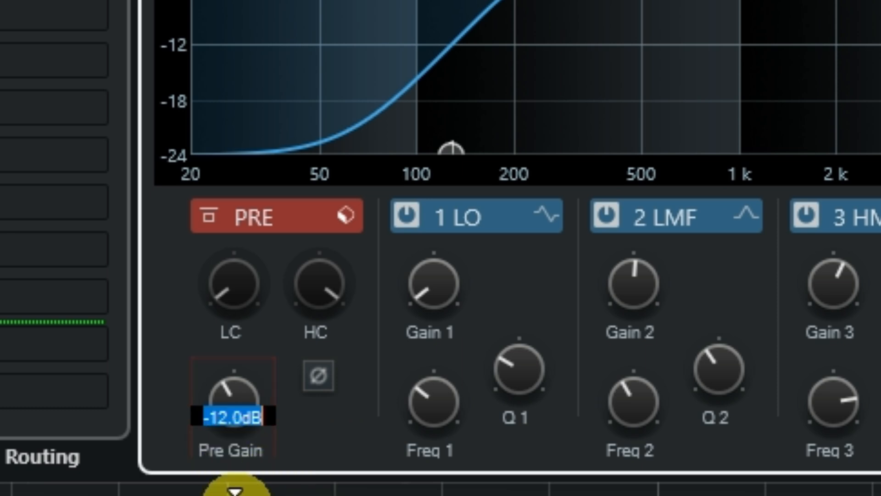
click(315, 457)
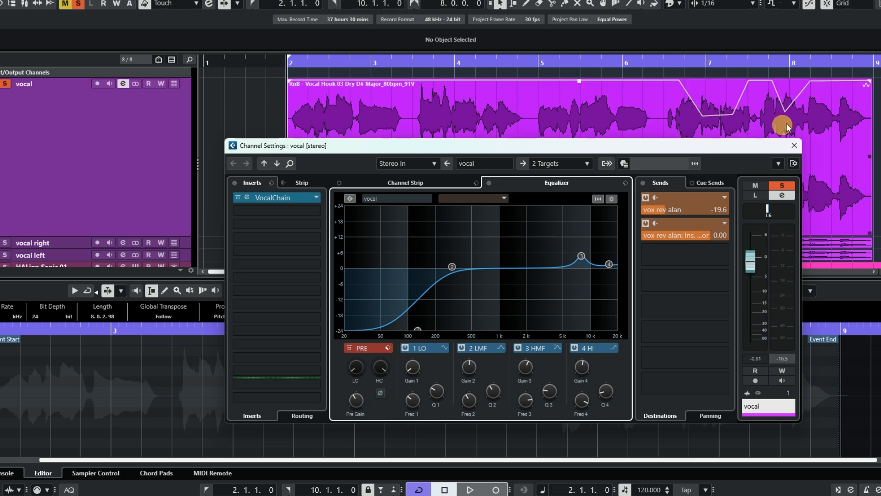
click(796, 147)
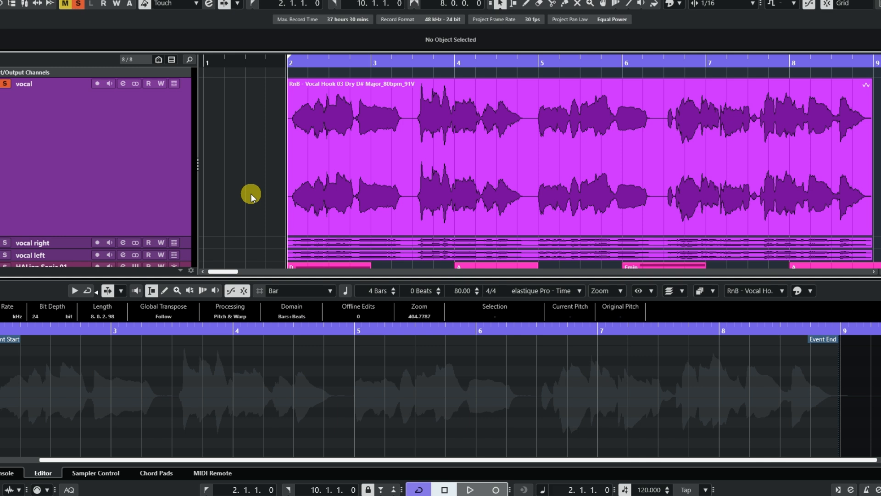
Draw volume envelope dips over the two loud peaks between bars 3 and 4 of the vocal event with the Draw tool
click(632, 116)
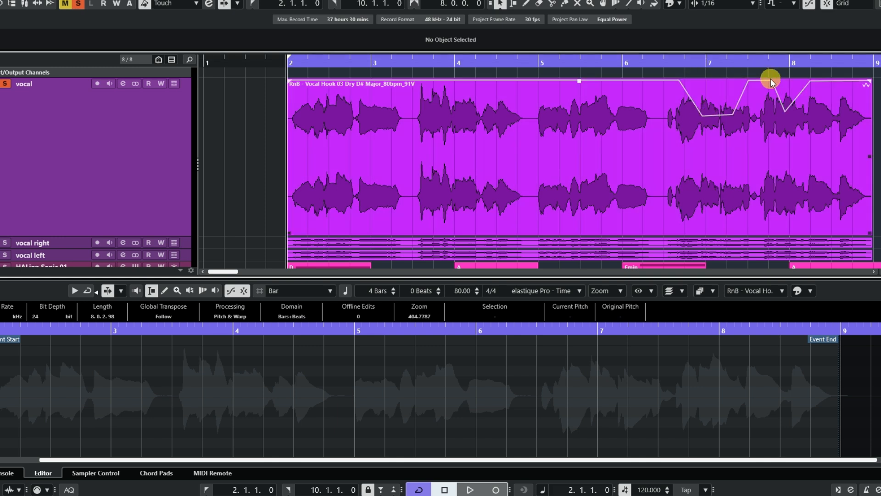
click(525, 3)
mouse_move(690, 80)
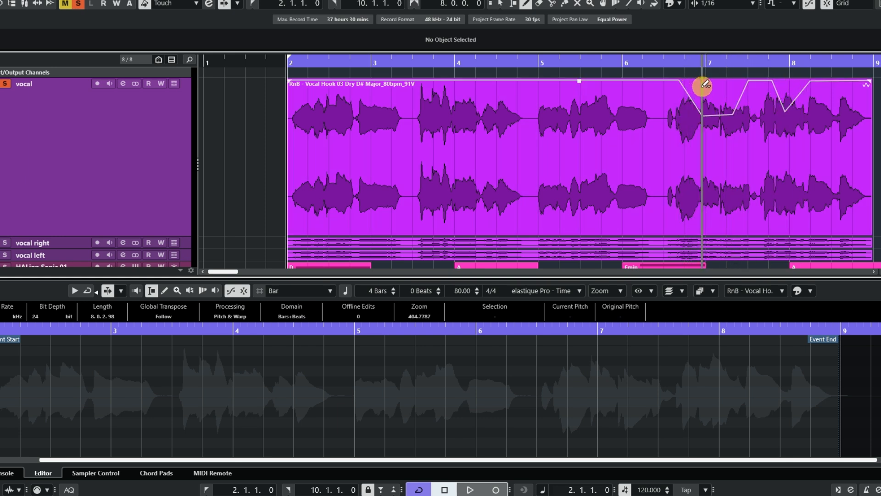
click(412, 81)
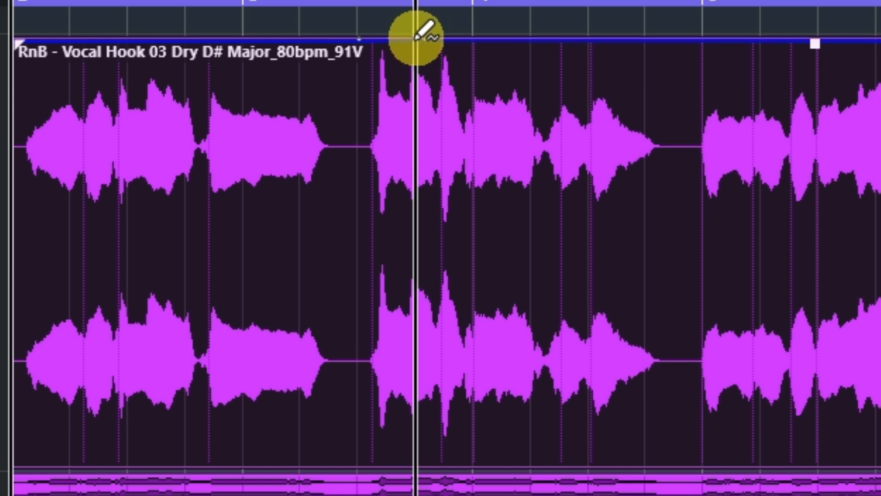
drag(398, 40, 384, 91)
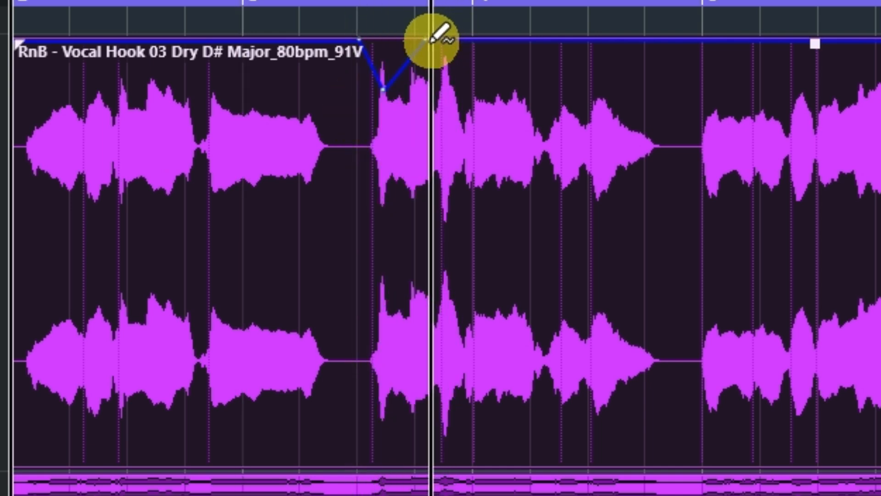
click(461, 40)
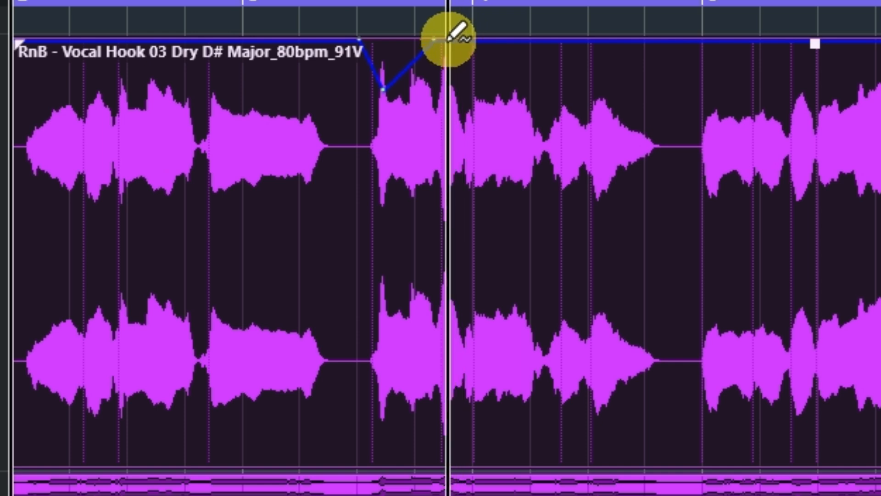
drag(447, 38, 446, 82)
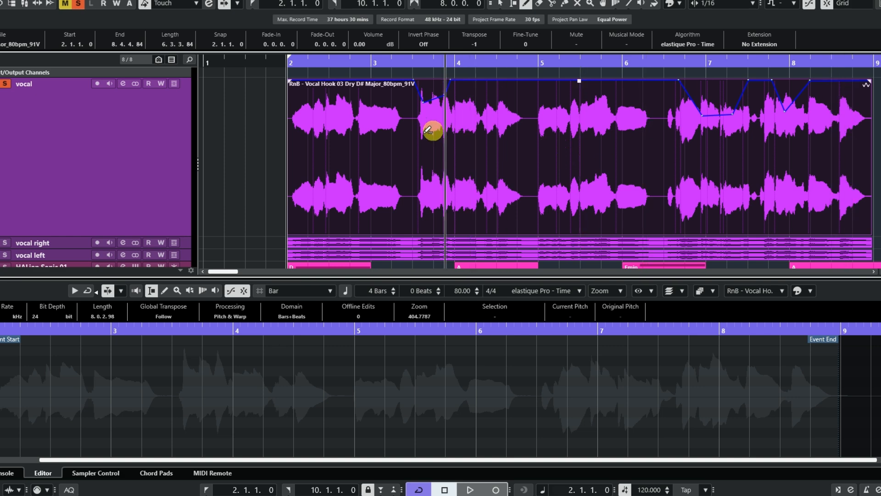
click(247, 150)
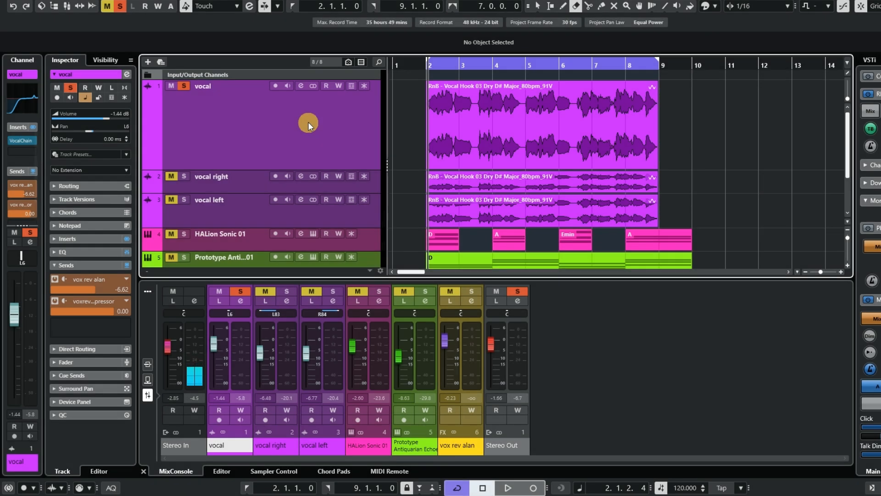
Open the VocalChain insert from the vocal track's channel settings, close the channel settings, and audition the vocal
click(301, 86)
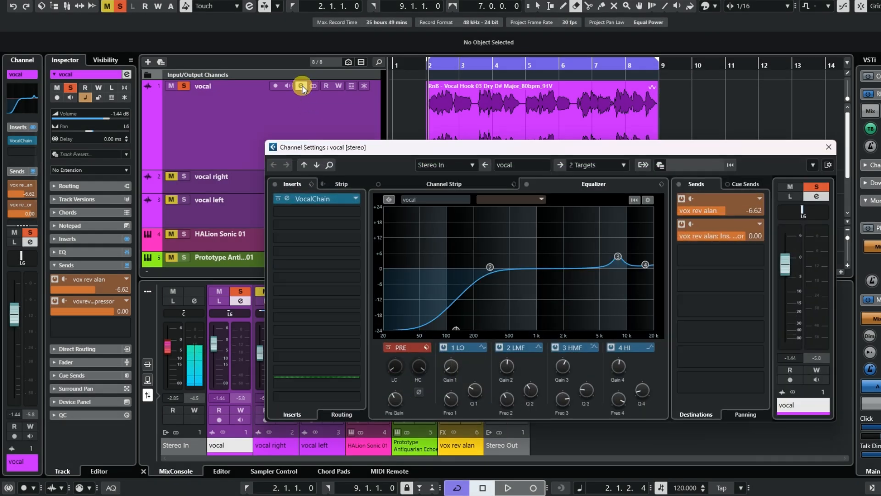
drag(423, 153, 429, 96)
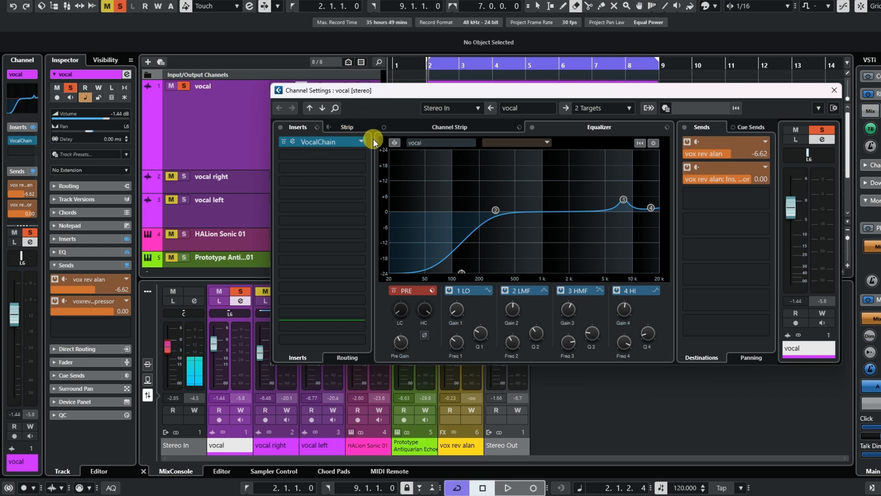
click(293, 139)
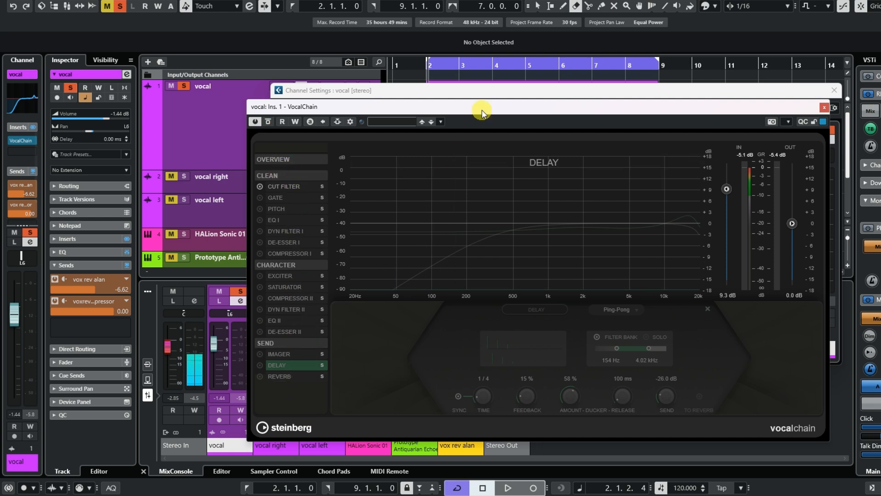
click(833, 90)
drag(575, 109, 587, 135)
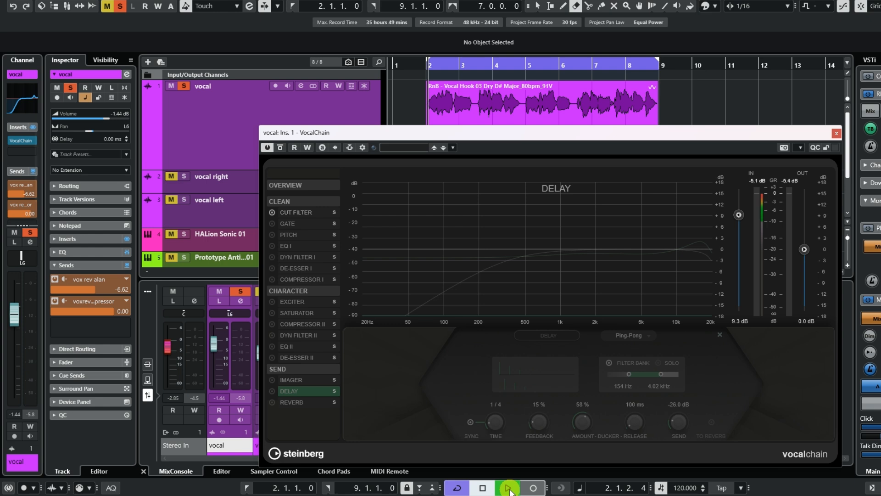
click(485, 489)
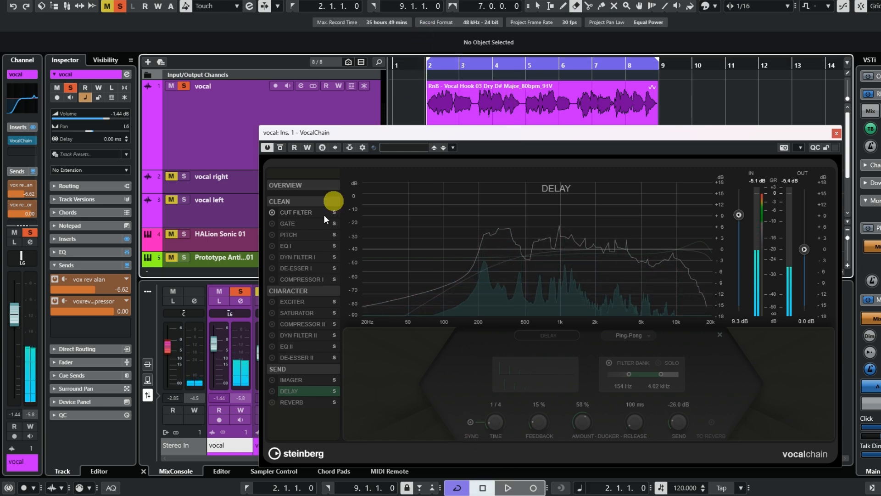
Show VocalChain's Cut Filter module and listen to the vocal while examining its low and high cut settings
click(272, 212)
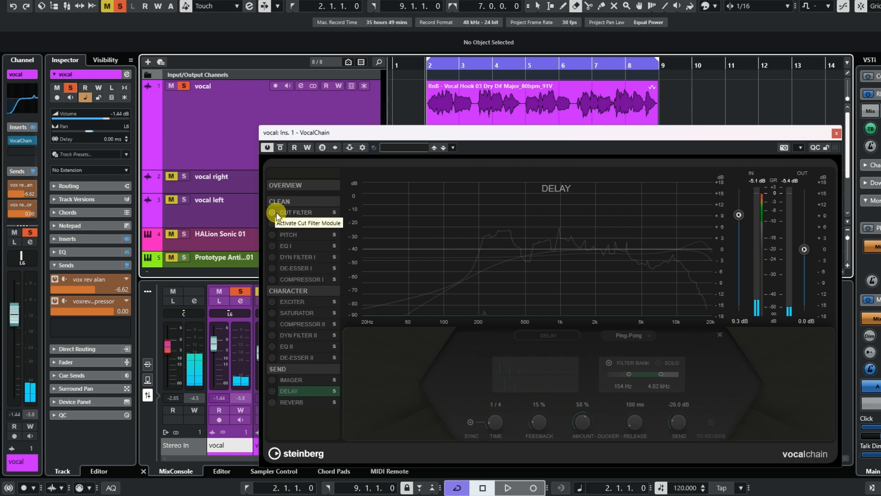
click(291, 212)
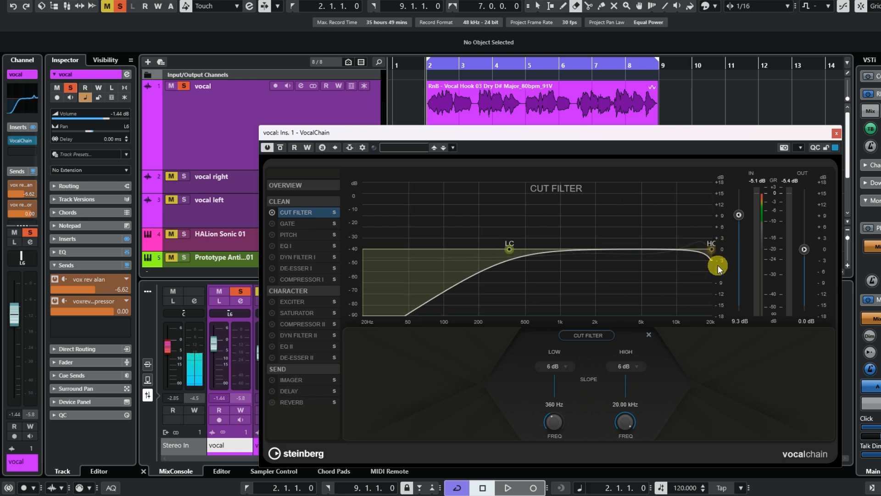
click(614, 433)
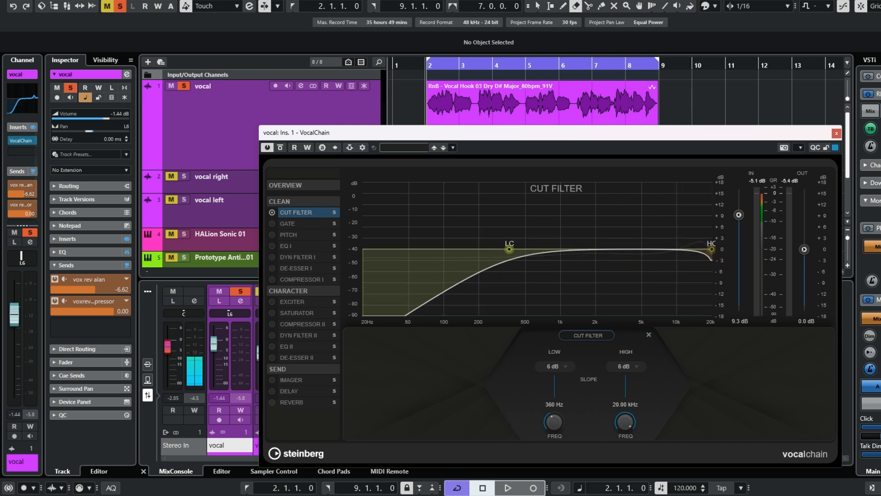
click(507, 487)
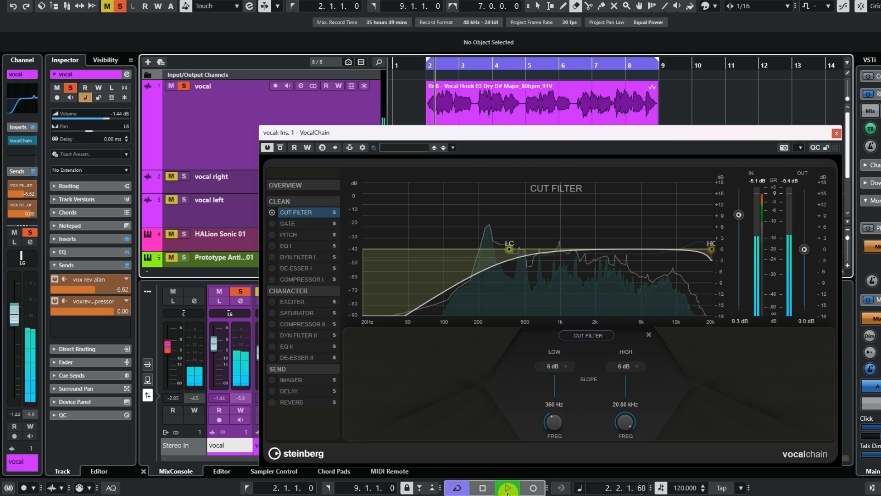
click(483, 488)
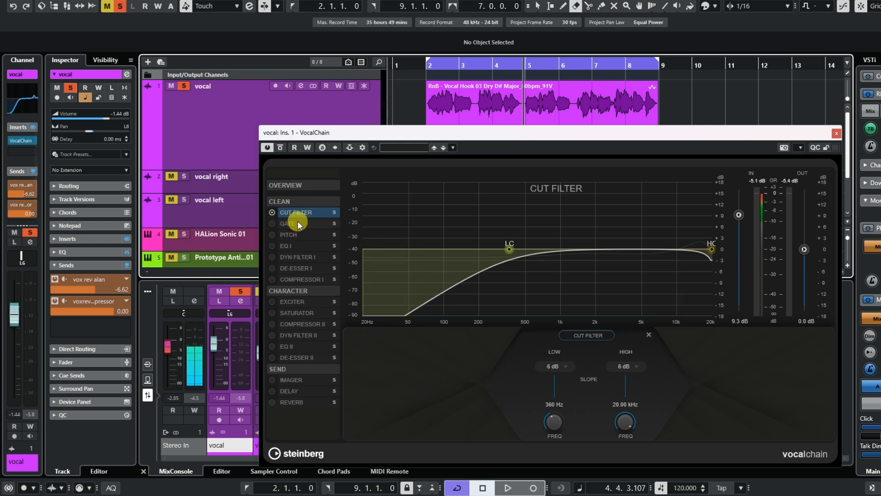
Activate VocalChain's Pitch module and set its Correct amount to 35 % while listening to the vocal
click(285, 236)
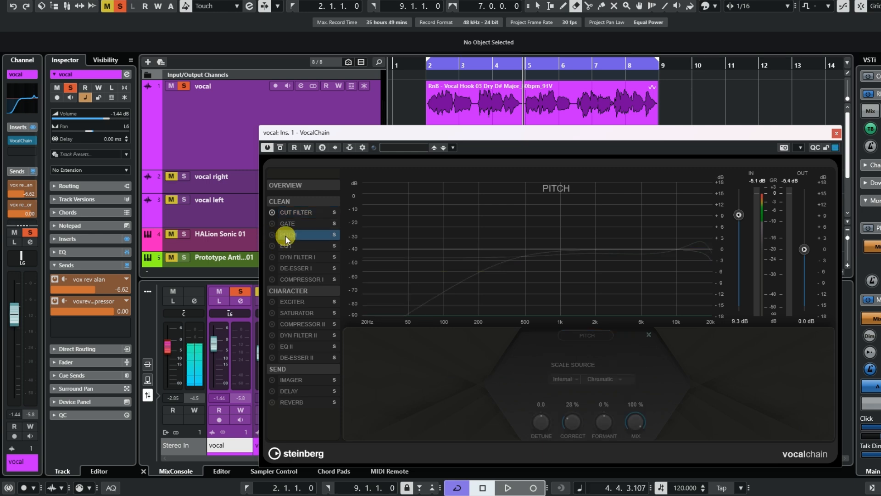
click(272, 235)
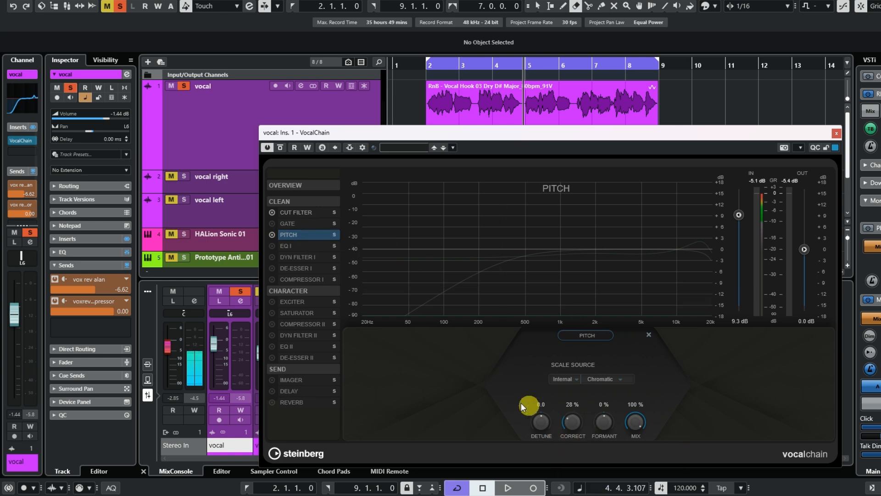
click(507, 489)
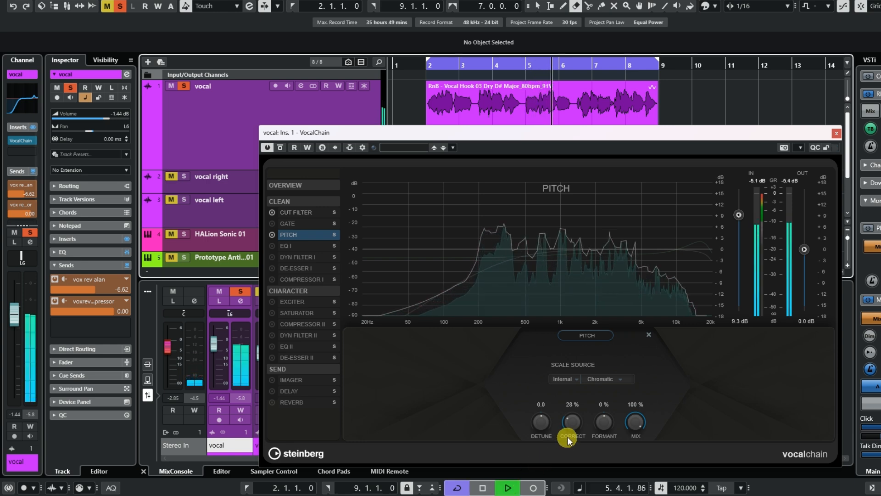
click(279, 150)
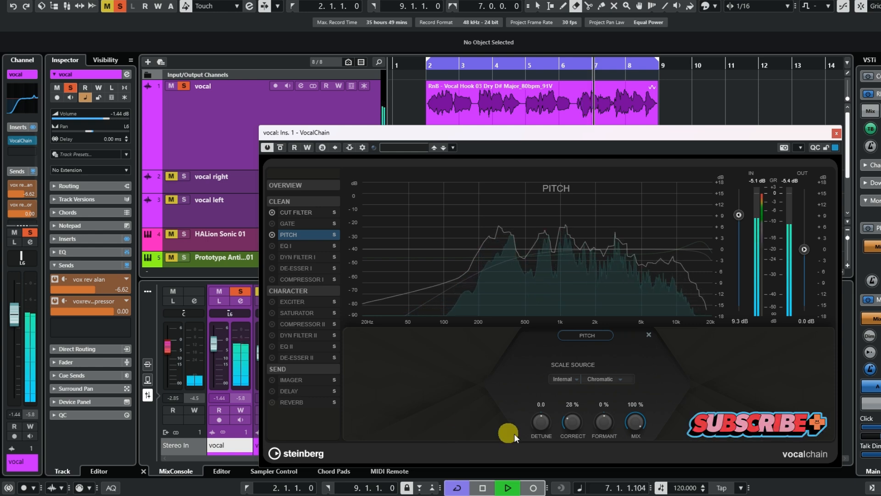
drag(567, 431, 573, 421)
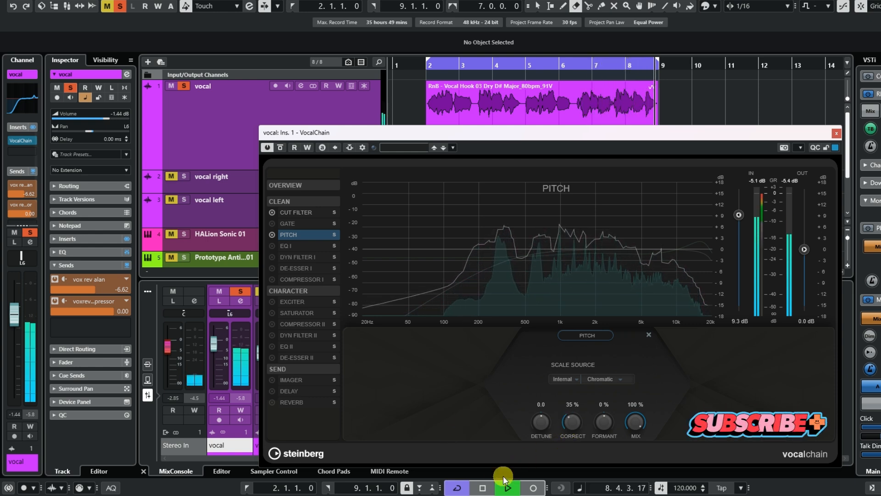
click(483, 487)
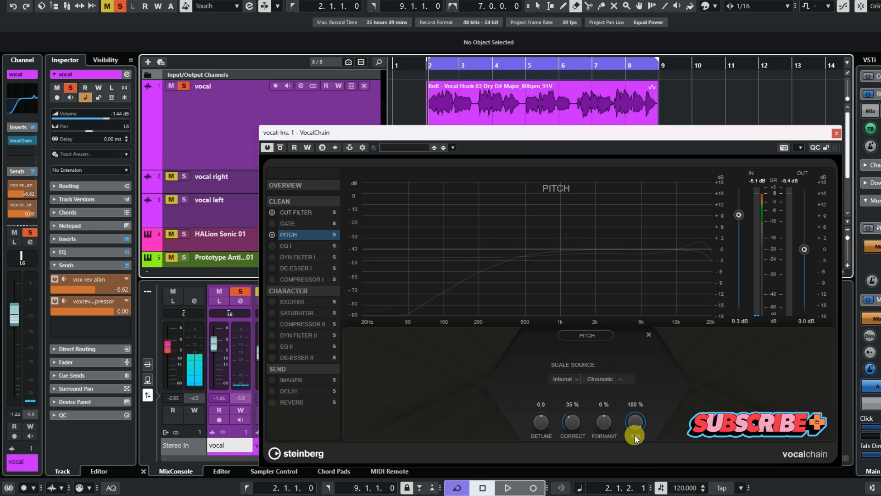
Activate VocalChain's EQ I module, inspect its band 4 node at 10 kHz, and audition the vocal
click(288, 247)
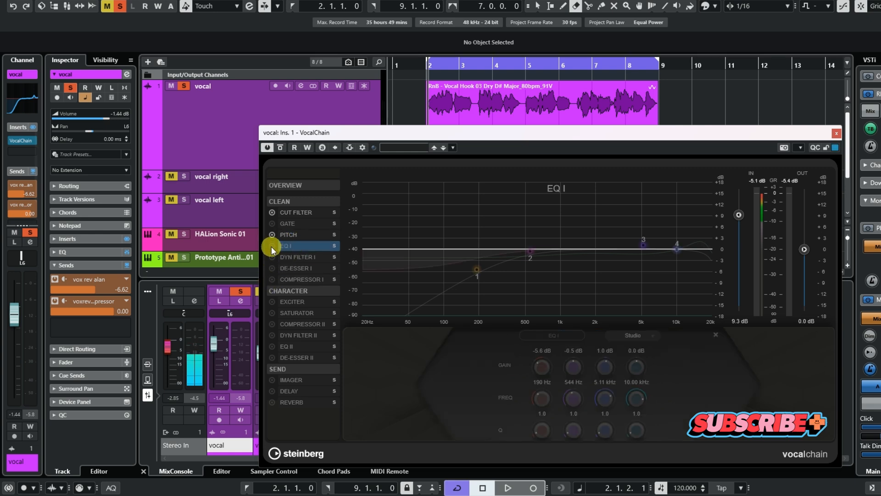
click(271, 246)
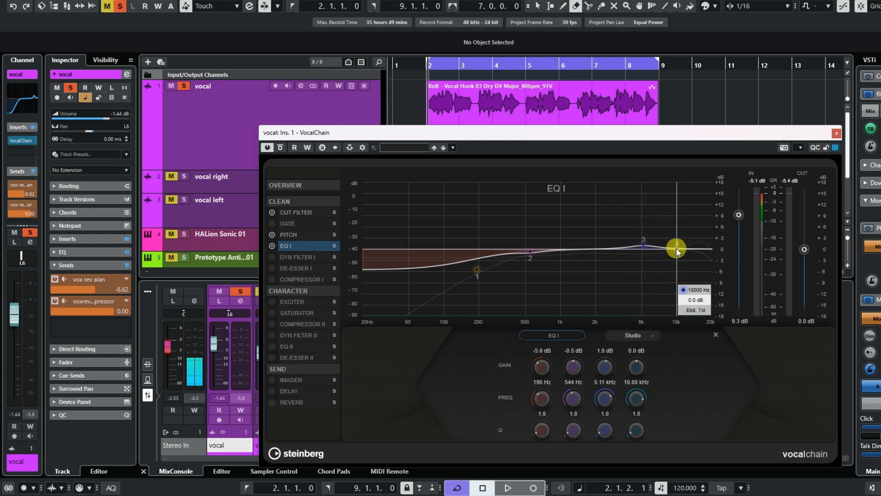
mouse_move(674, 241)
click(509, 489)
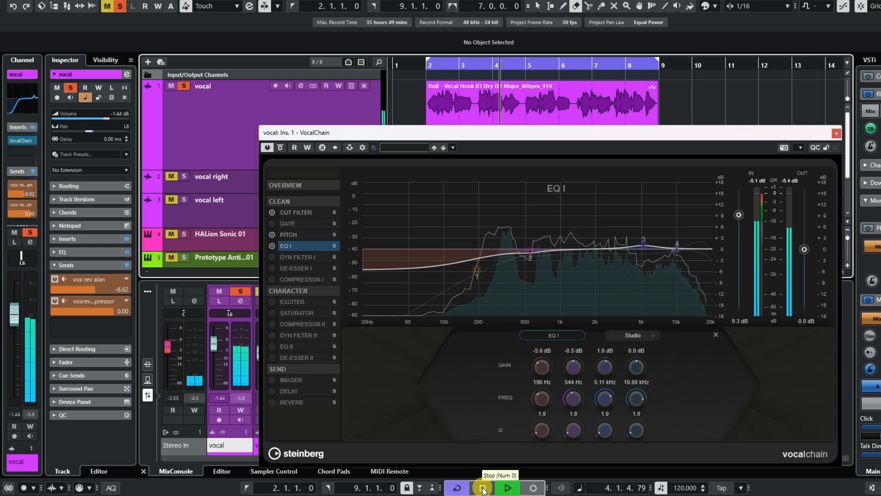
click(483, 490)
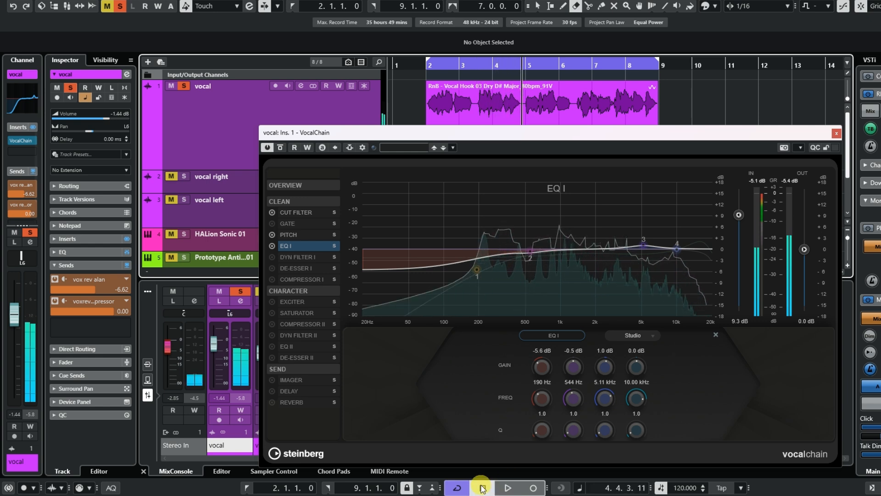
Activate the Dyn Filter I module and audition the vocal while watching the gain reduction of its two bands
click(282, 257)
click(272, 257)
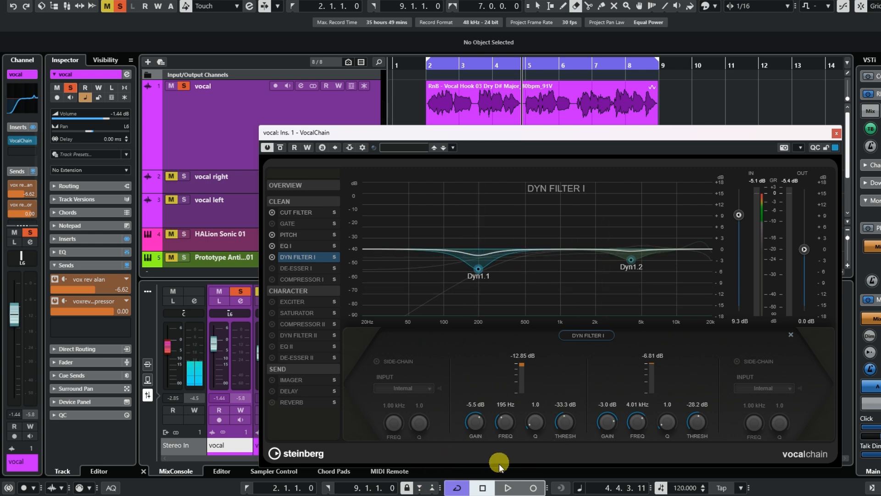
click(508, 489)
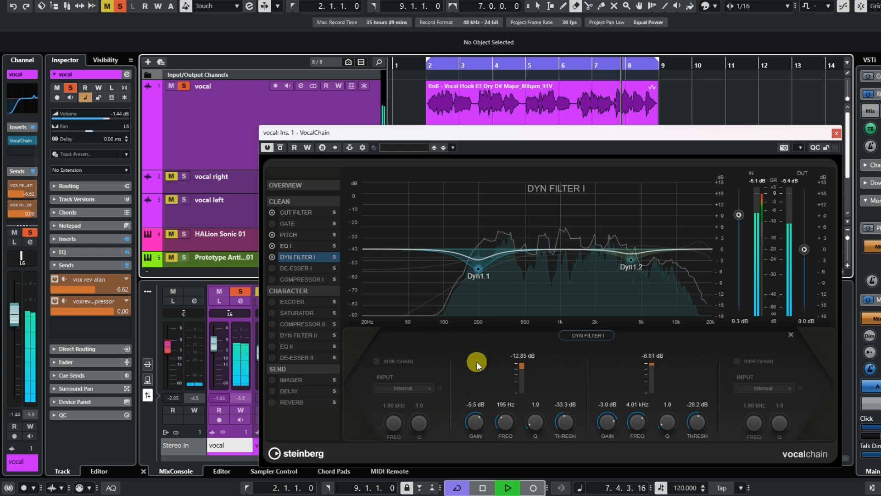
click(281, 147)
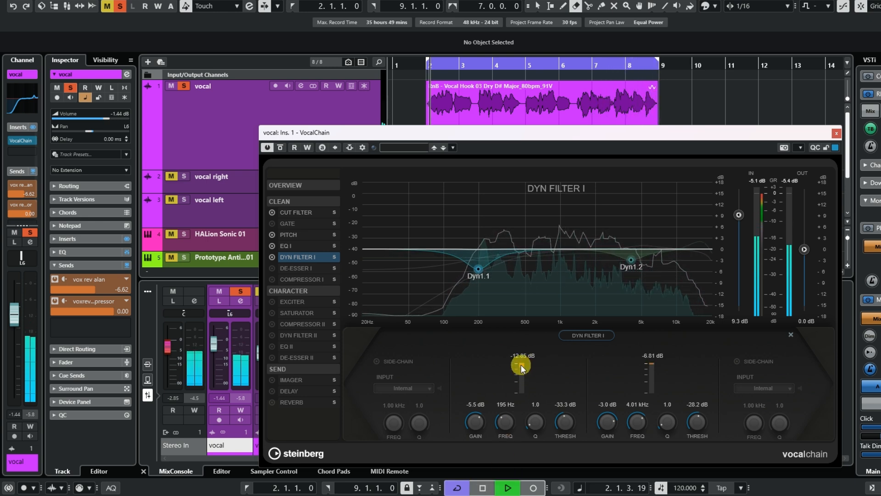
click(484, 489)
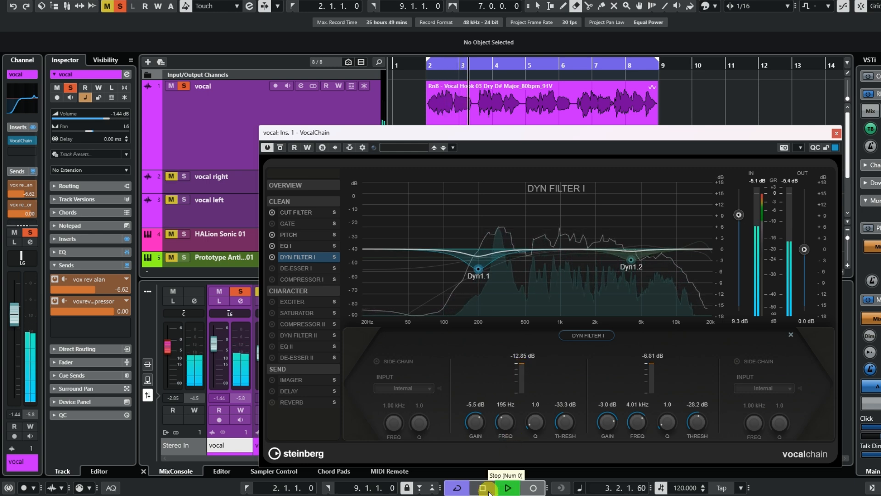
Activate the De-Esser I module with its side-chain kept on and audition the vocal
click(277, 269)
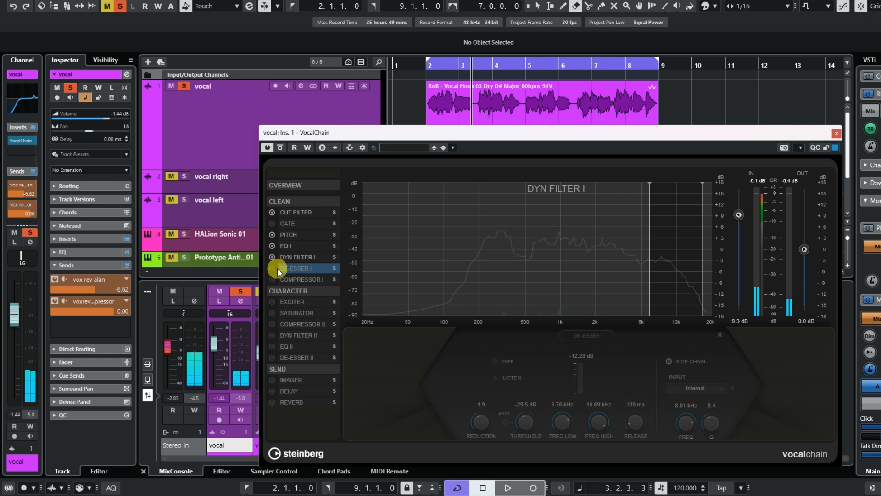
click(274, 268)
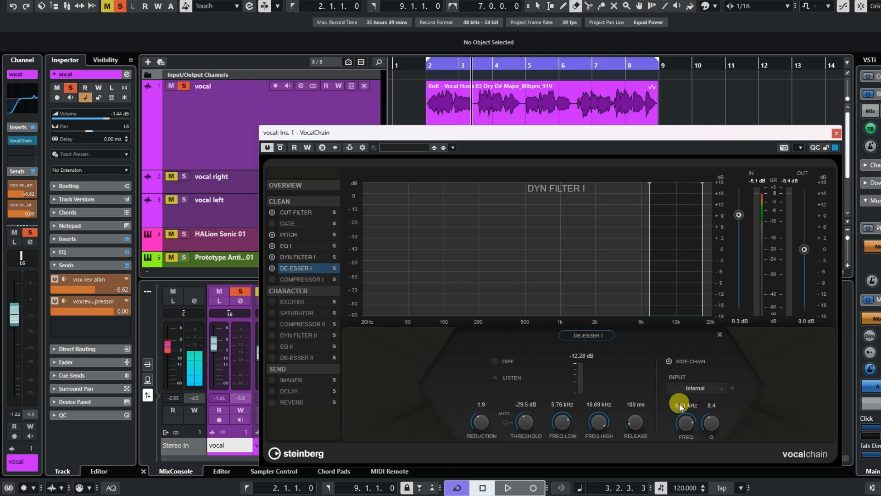
click(669, 361)
click(670, 361)
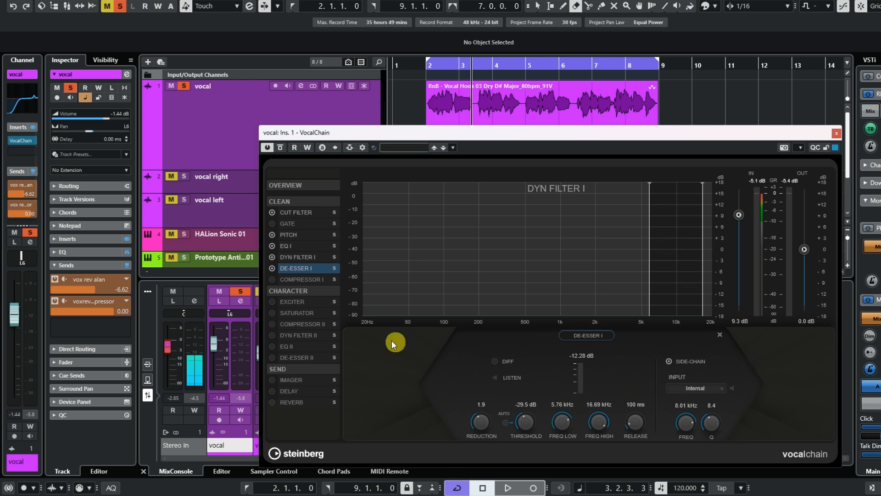
click(508, 488)
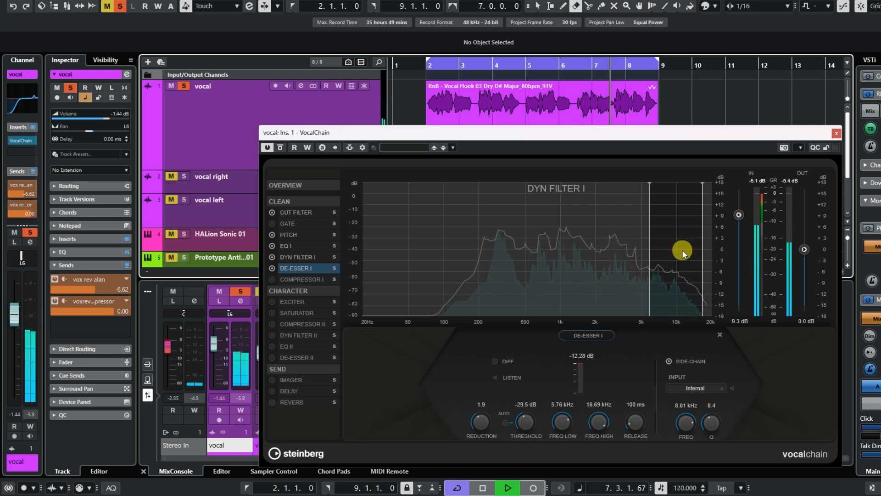
click(482, 488)
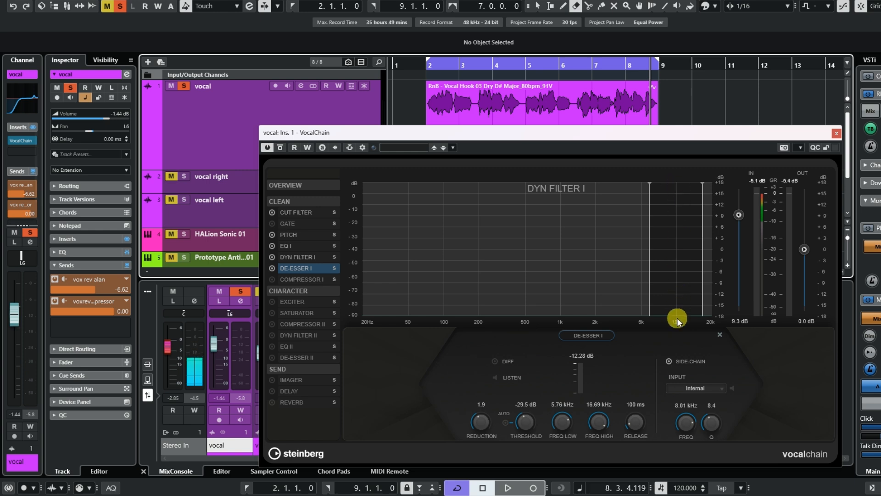
Activate the Compressor I module and set its Compress amount to 52 % while listening to the vocal
click(291, 282)
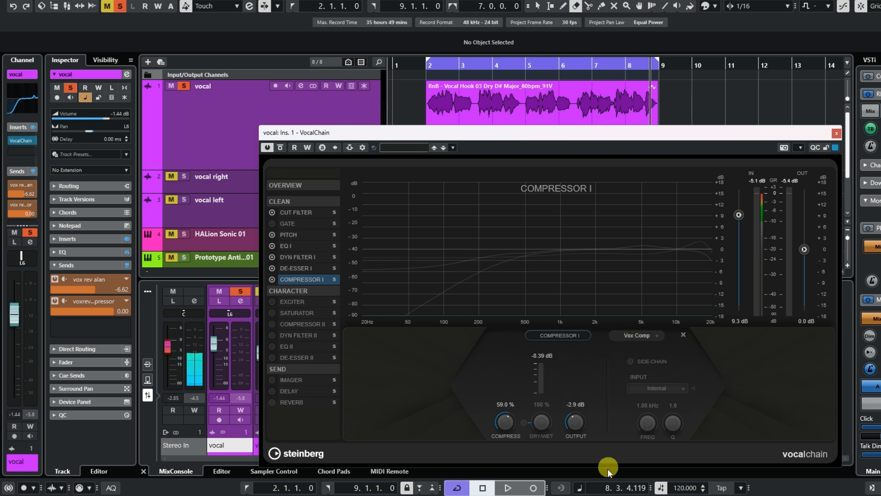
click(508, 489)
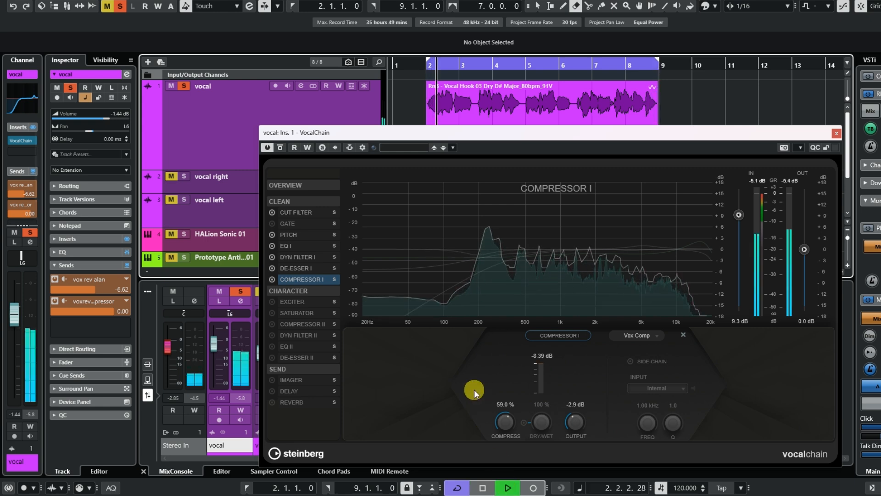
mouse_move(506, 425)
mouse_down()
mouse_move(512, 390)
mouse_move(498, 432)
mouse_move(497, 424)
mouse_up()
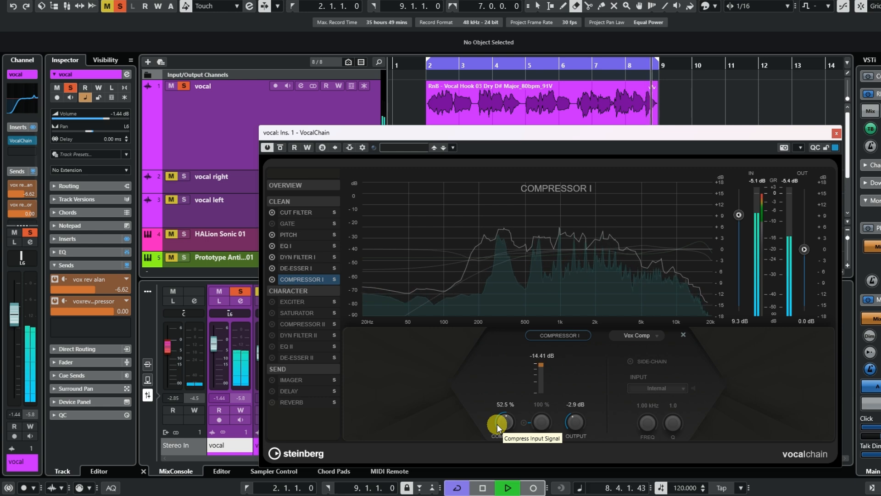
drag(497, 423, 494, 423)
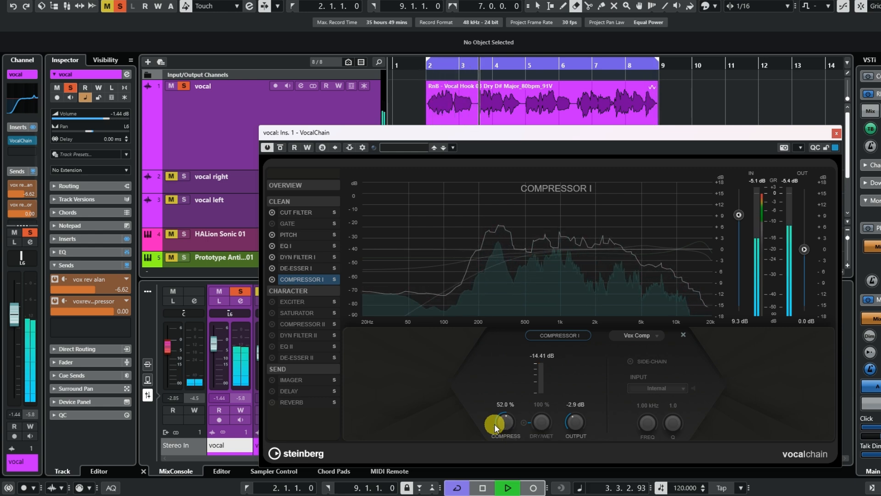
click(279, 150)
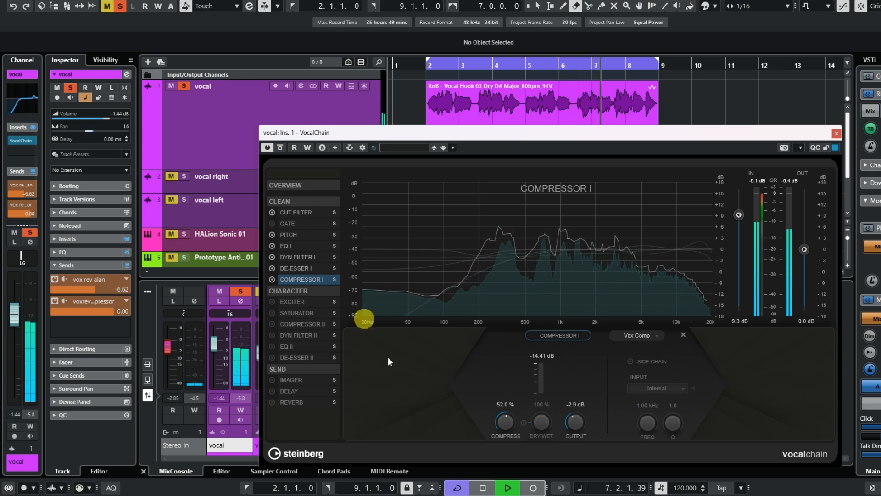
click(485, 492)
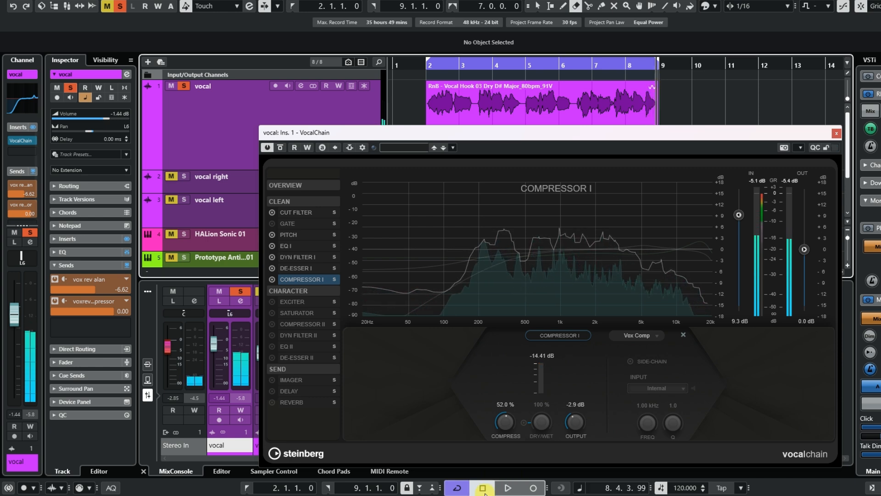
Compare the vocal with VocalChain bypassed and active during playback, leaving the plug-in active
click(546, 102)
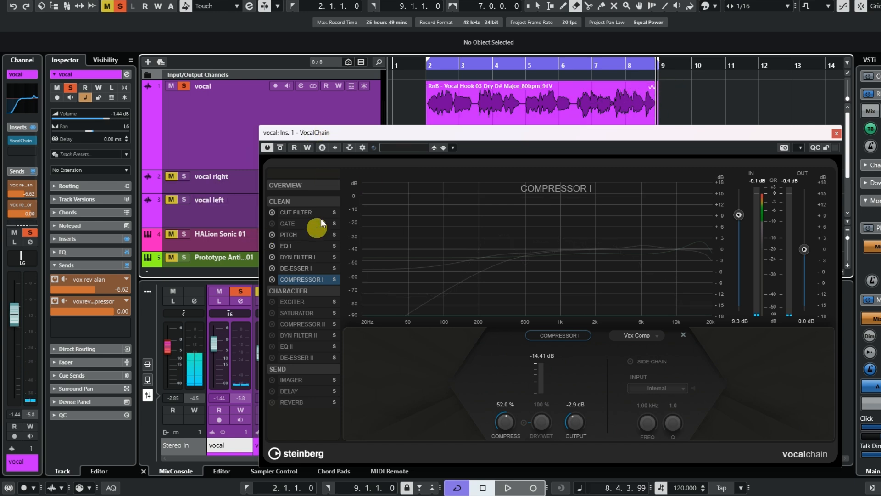
click(281, 147)
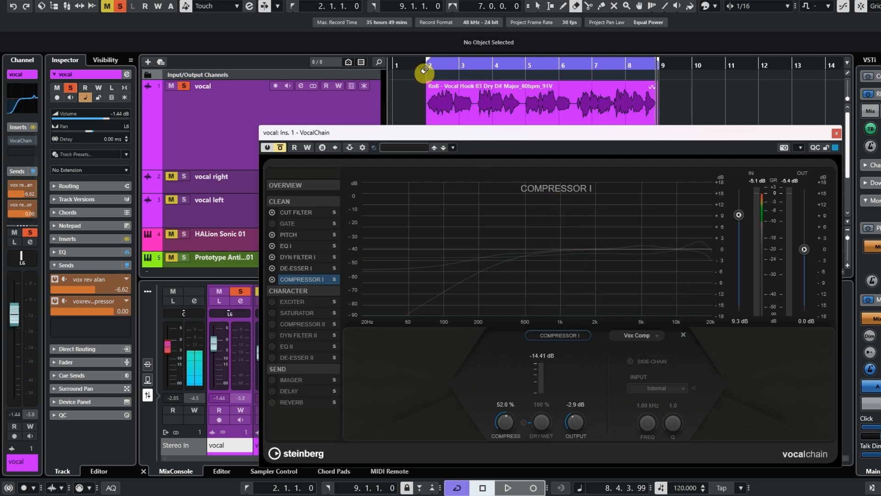
click(507, 489)
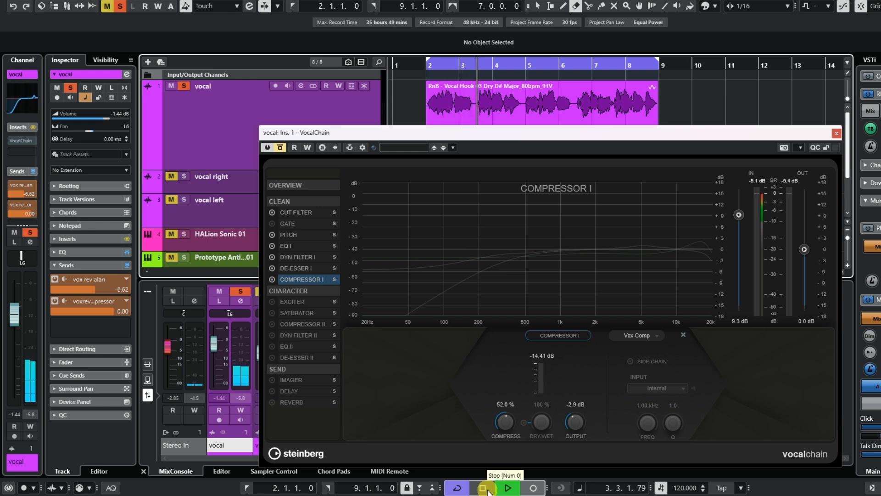
click(280, 149)
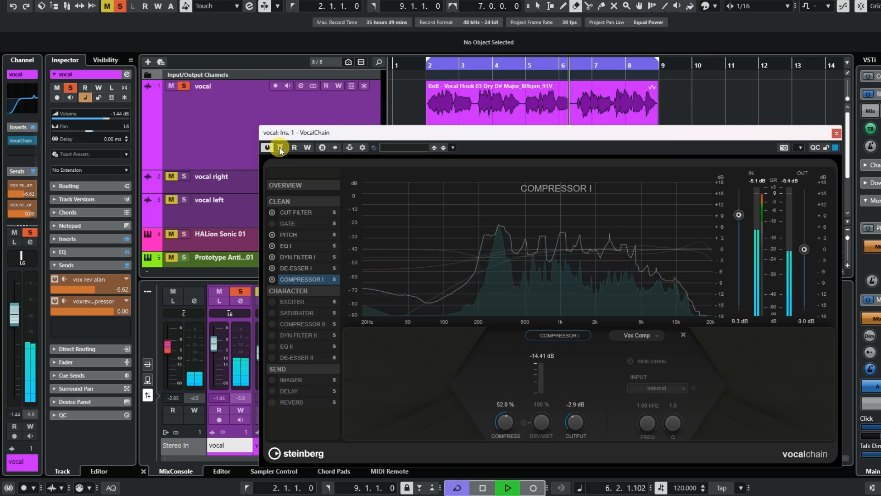
click(491, 492)
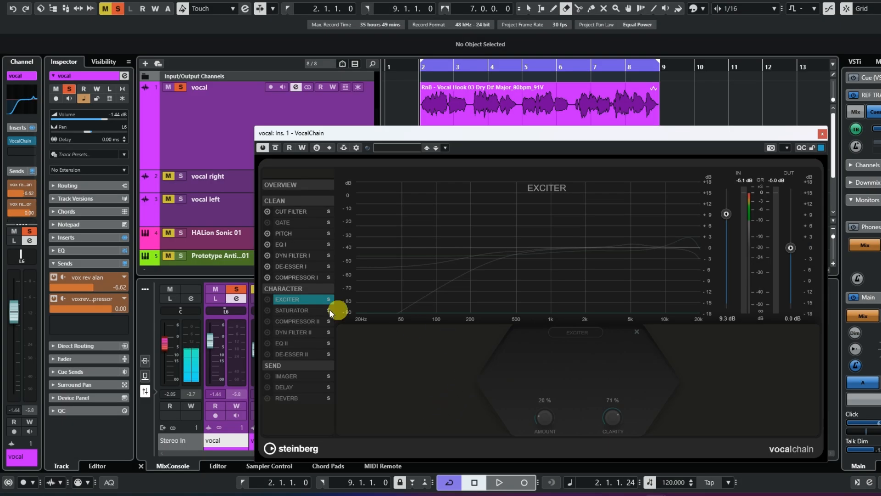
Activate the Exciter module in VocalChain's Character section and listen to its effect on the vocal
click(267, 299)
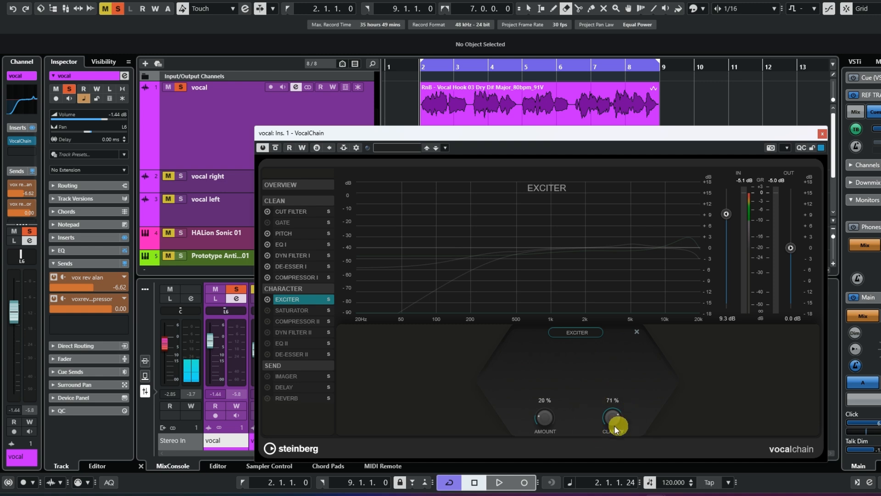
click(497, 488)
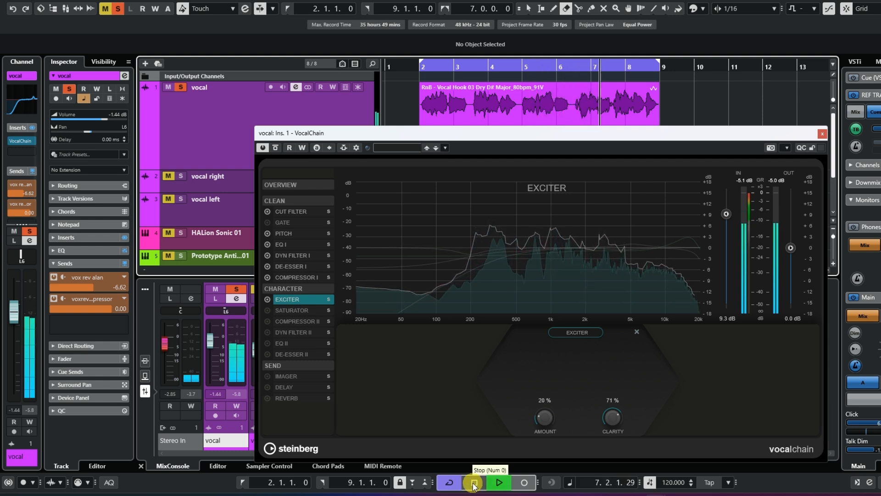
click(474, 483)
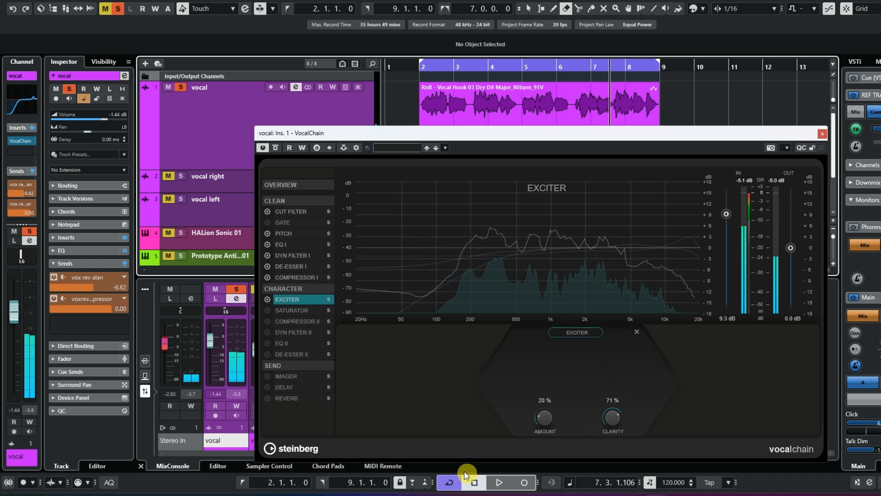
Activate the Saturator module and compare the vocal with it off and on during playback, leaving it on
click(276, 312)
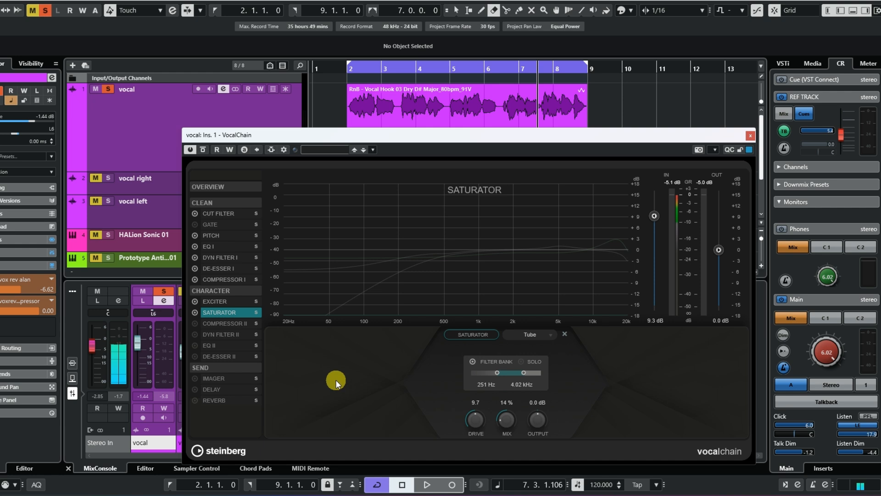
click(534, 336)
click(426, 486)
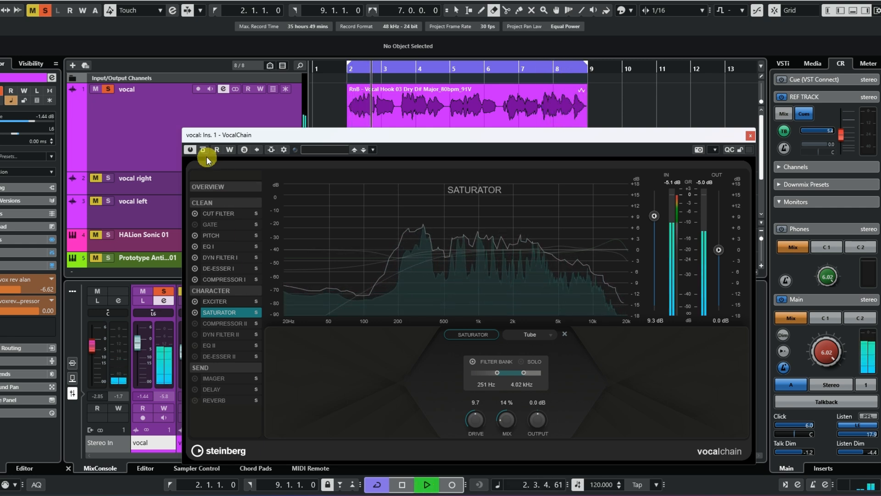
click(196, 312)
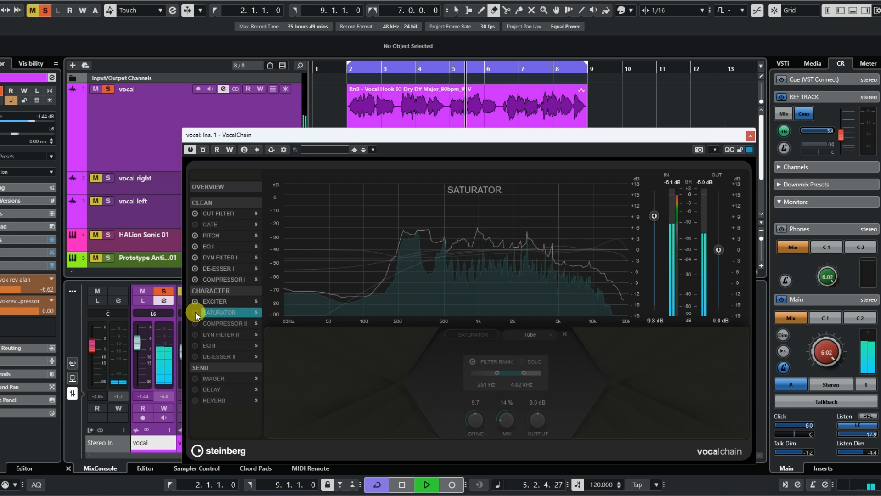
click(196, 312)
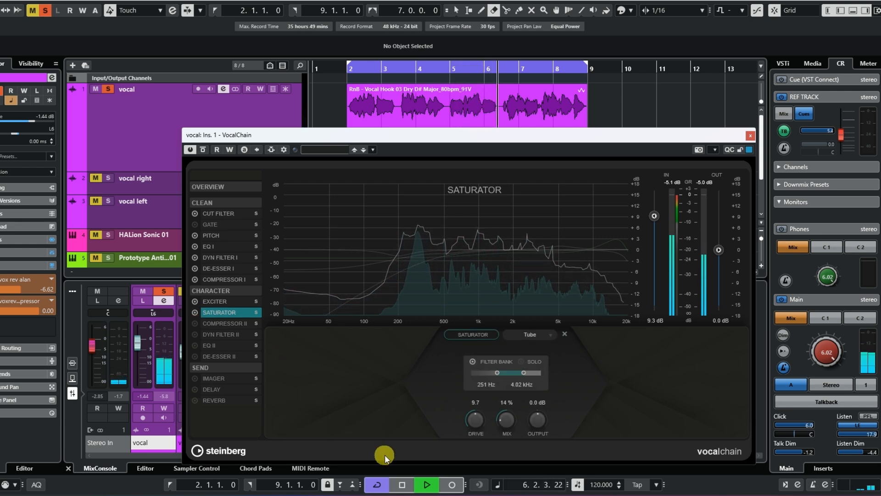
click(402, 489)
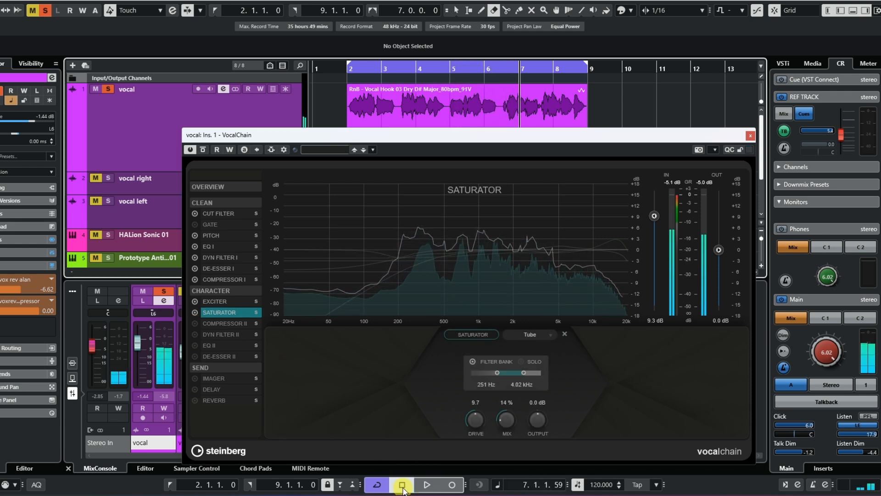
Activate the Compressor II module and set its Dry/Wet mix to 14 % while listening to the vocal
click(225, 324)
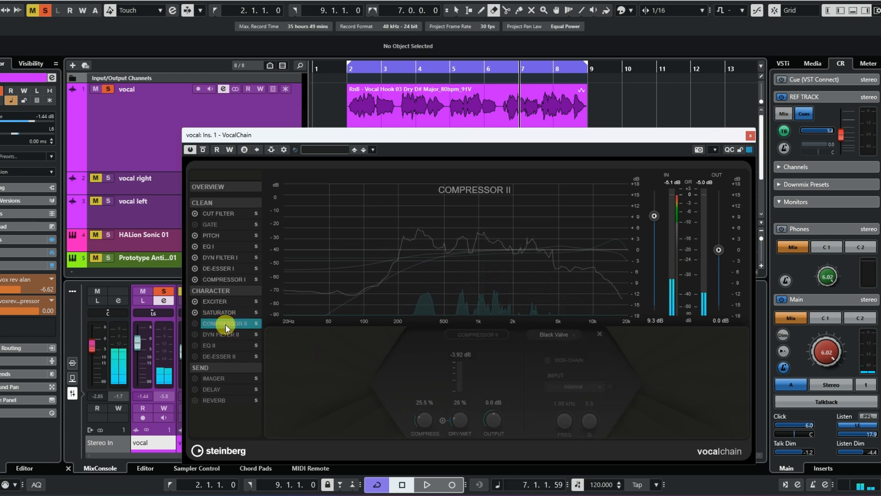
click(195, 323)
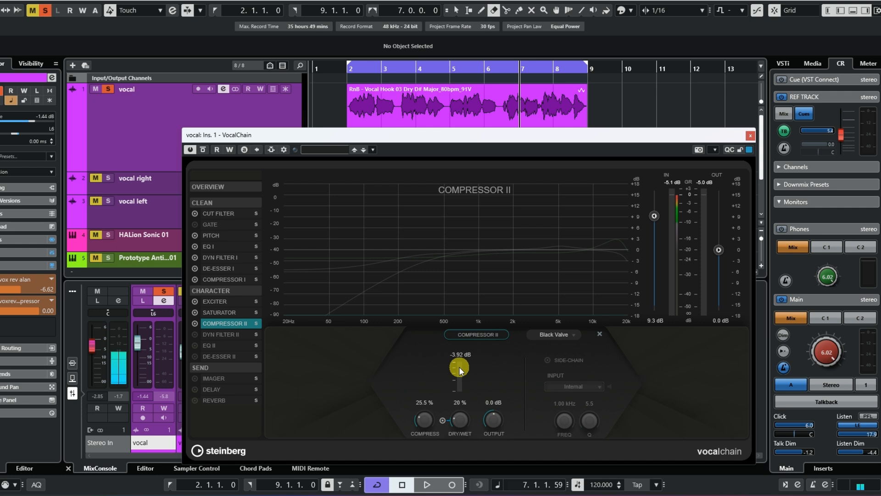
click(431, 490)
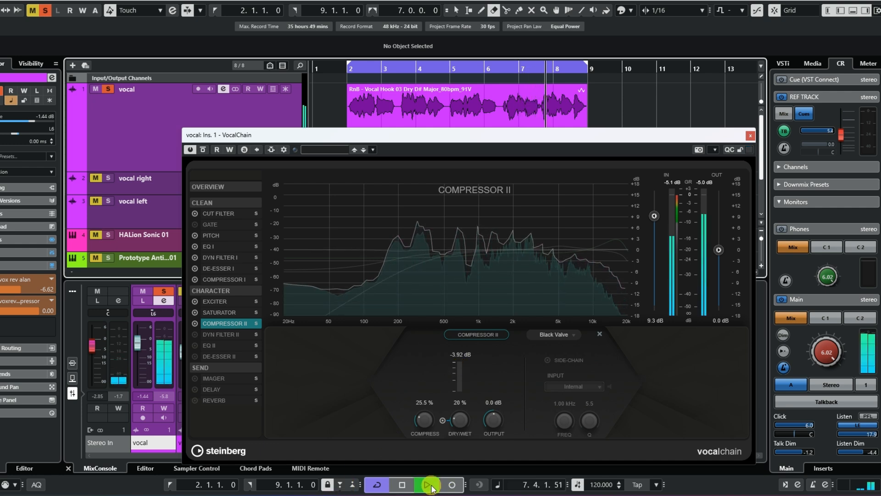
click(195, 323)
drag(459, 420, 457, 425)
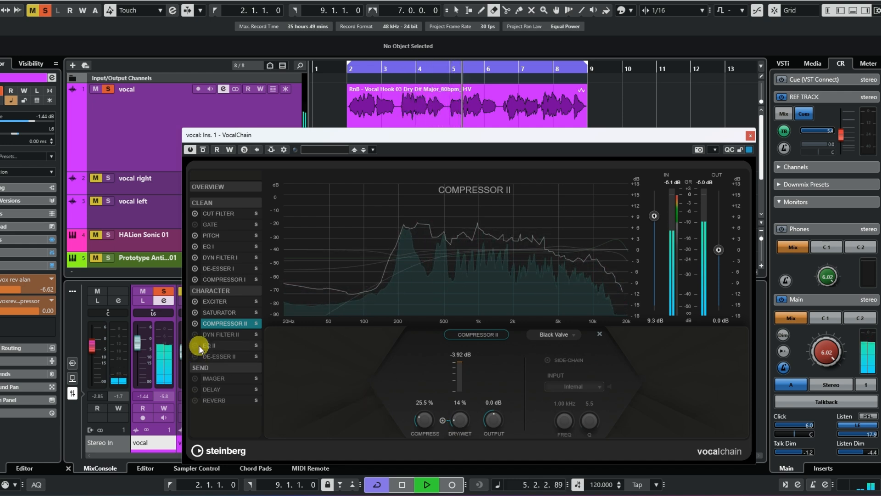
Compare the vocal with Compressor II off and on during playback, leaving the module active
click(194, 324)
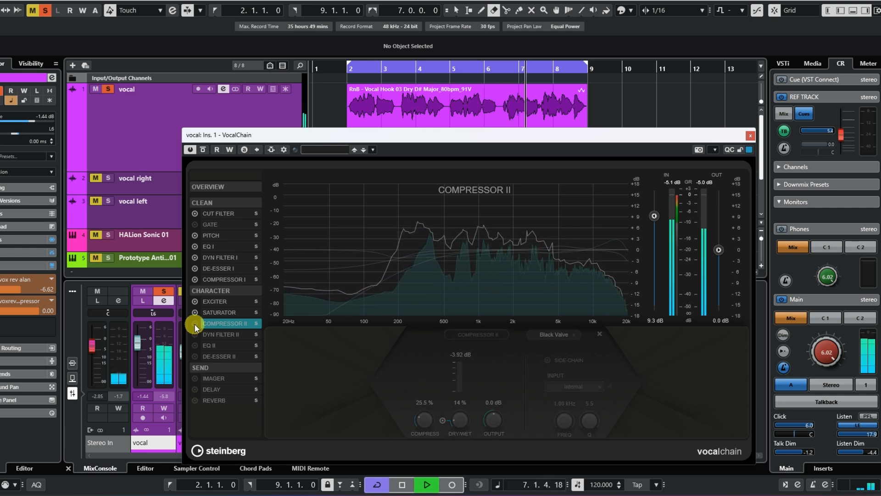
click(194, 324)
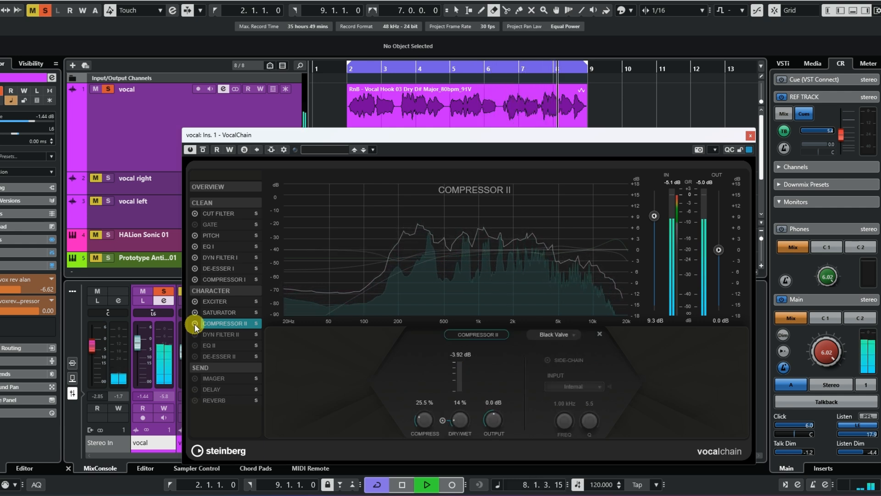
click(401, 485)
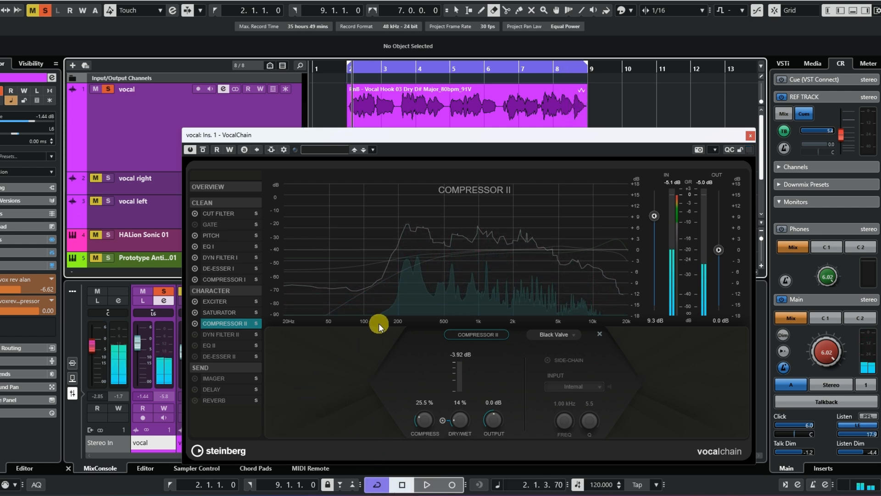
Activate the Dyn Filter II module and compare the vocal with it off and on during playback, leaving it on
click(195, 334)
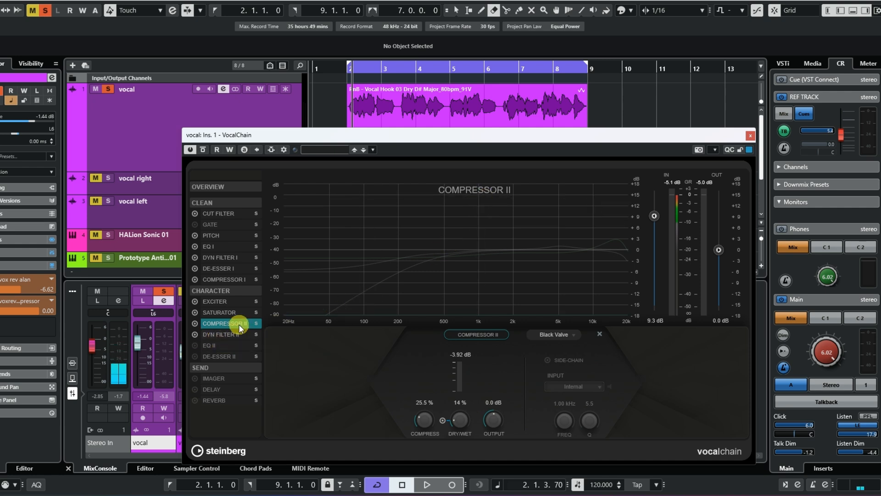
click(216, 333)
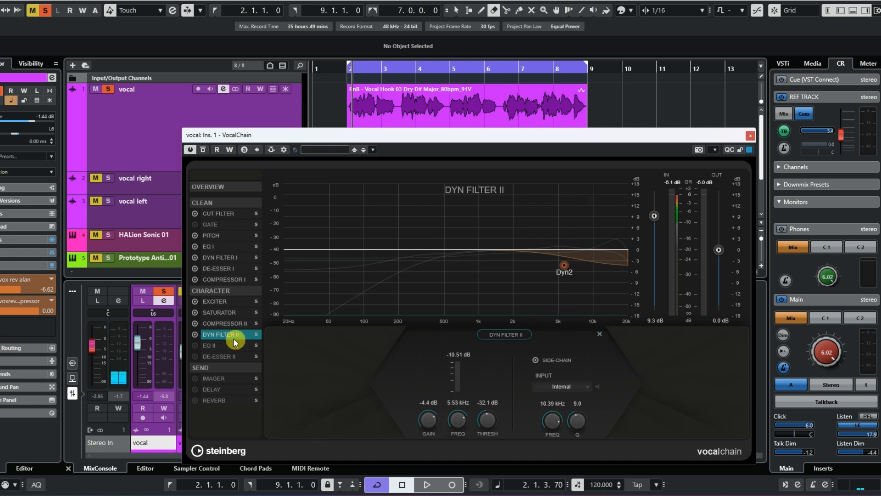
click(435, 488)
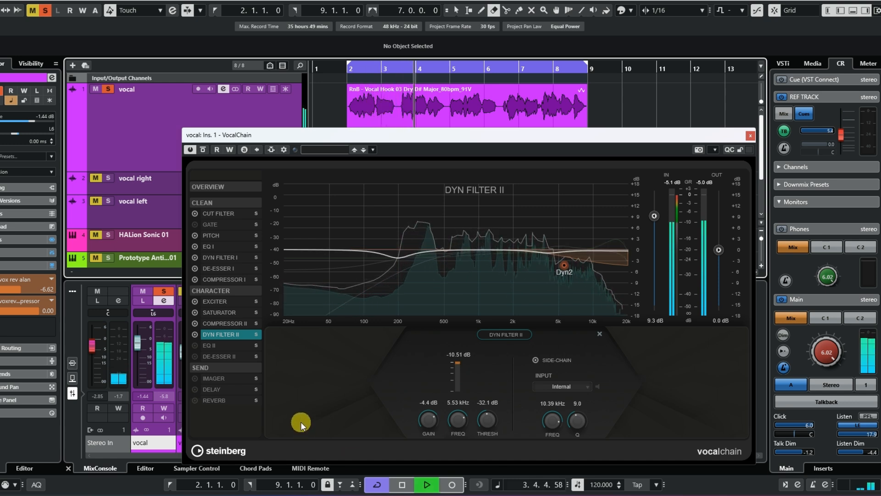
click(194, 334)
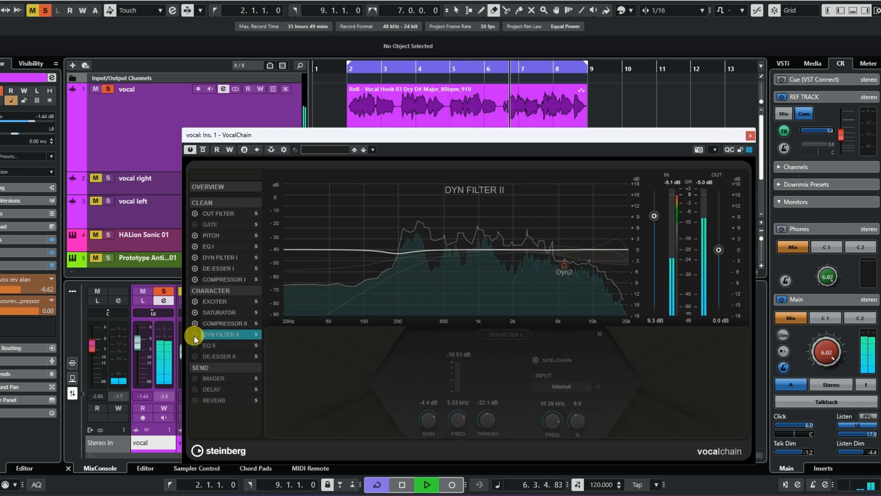
click(193, 335)
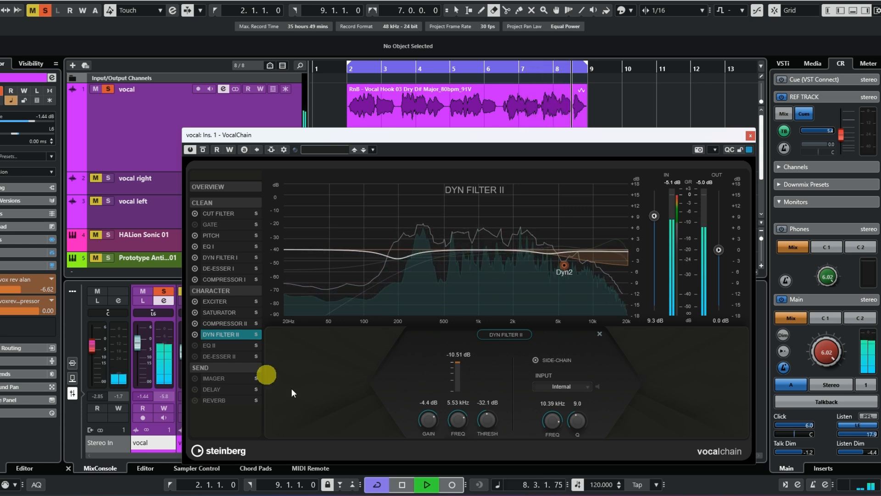
key(space)
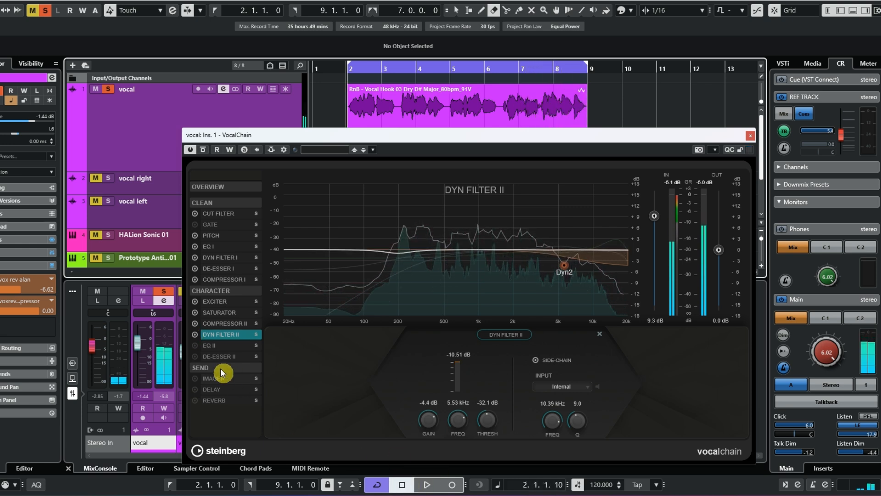
Activate the EQ II module and keep its equalizer model on P1A
click(203, 348)
click(194, 347)
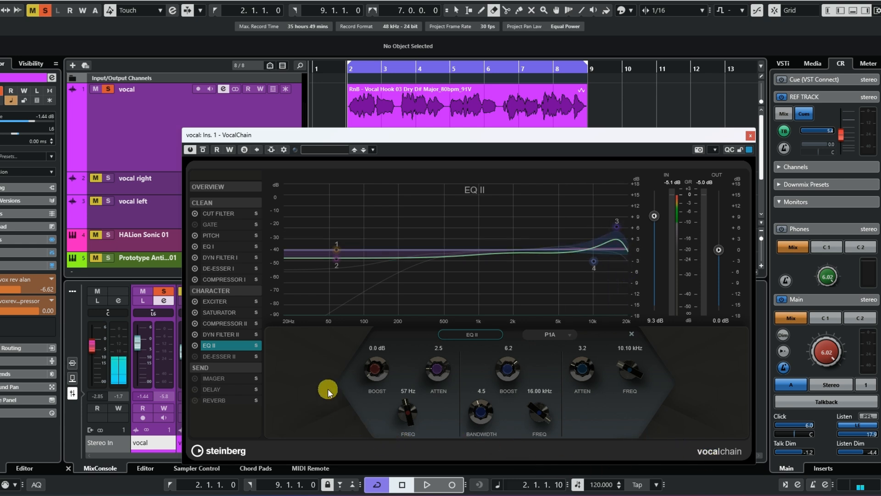
click(559, 335)
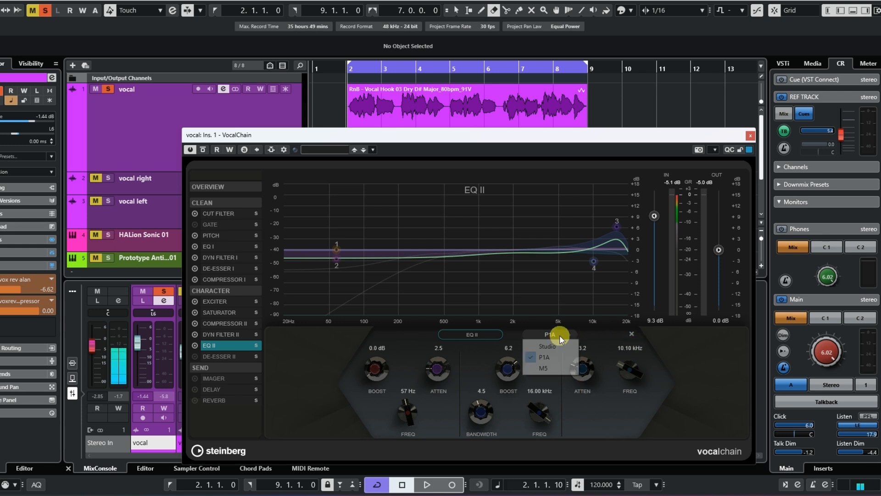
click(545, 358)
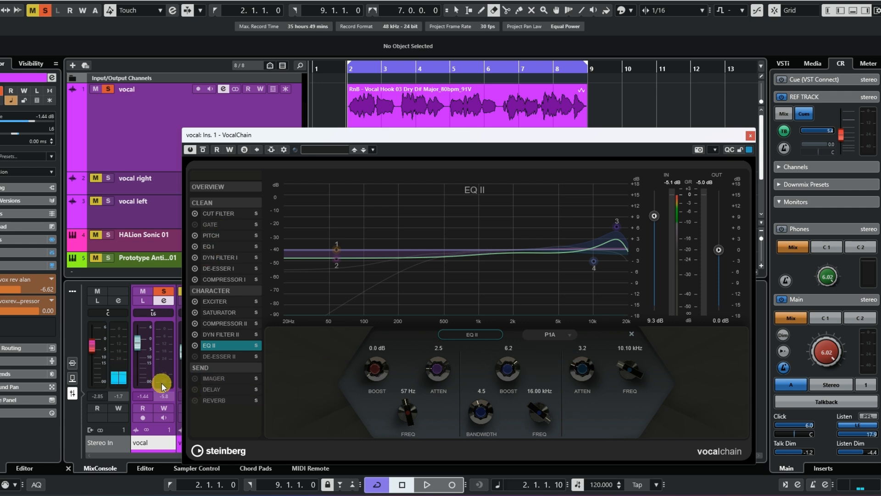
Activate the De-Esser II module and listen to its effect on the vocal
click(193, 355)
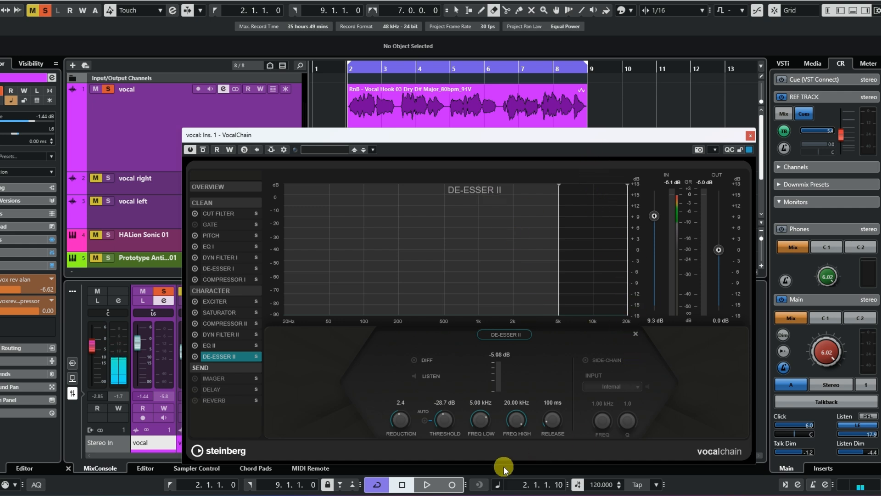
click(427, 484)
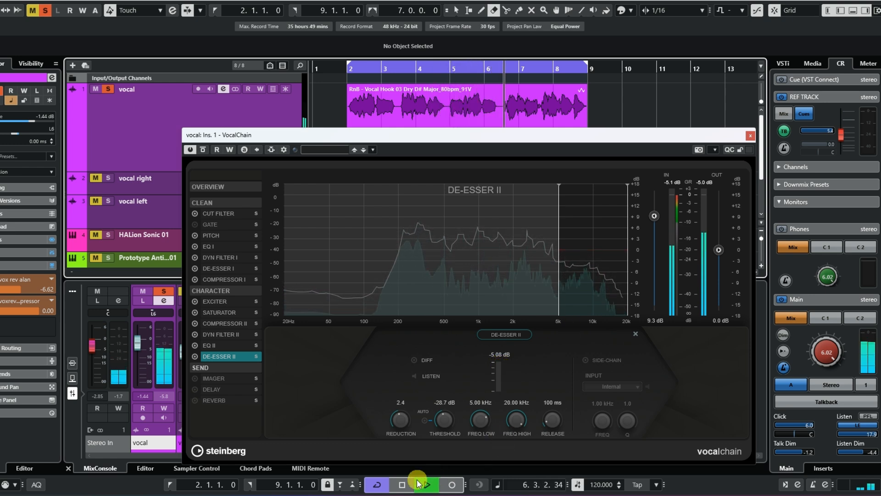
click(401, 484)
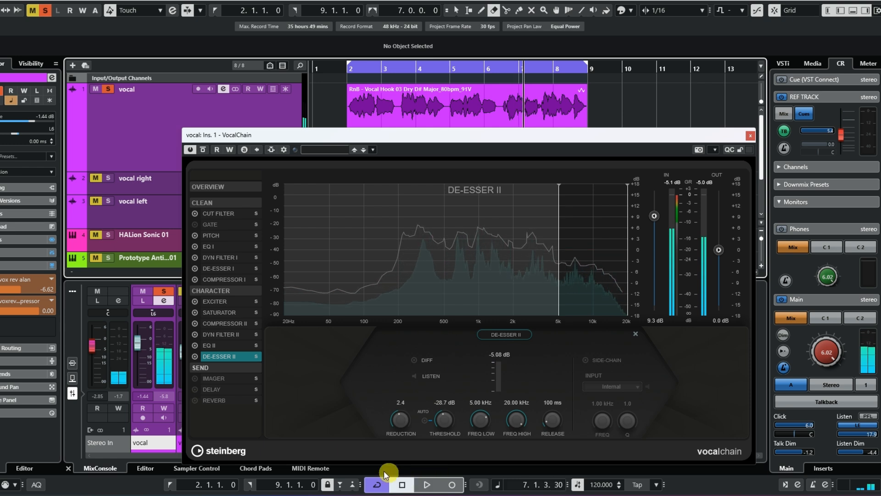
Activate the Imager module in the Send section, play the vocal through it, and switch it off for comparison
click(212, 379)
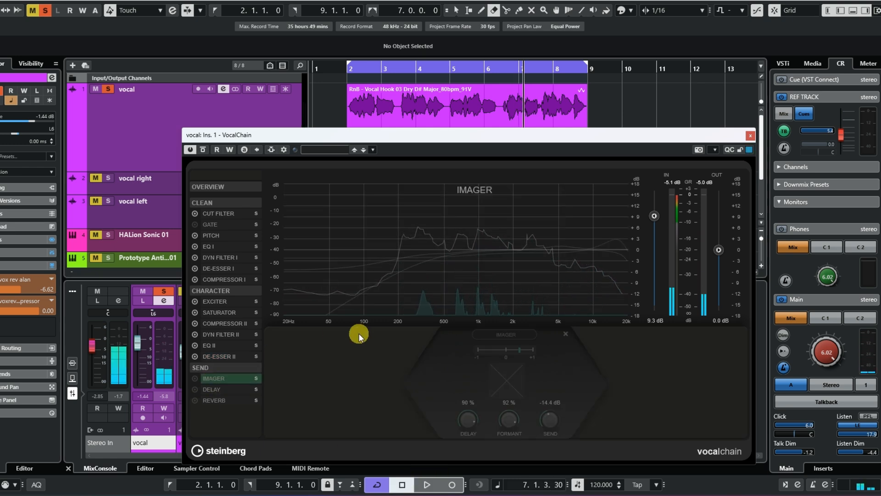
click(195, 377)
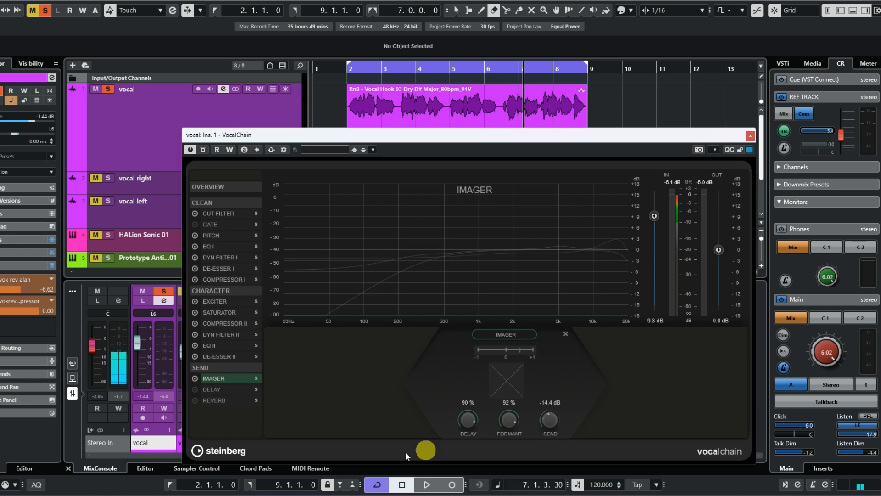
click(429, 486)
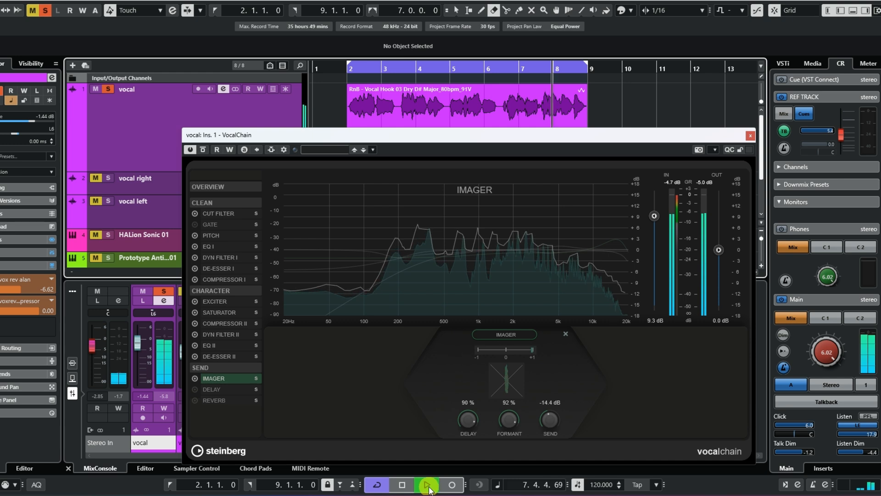
click(194, 379)
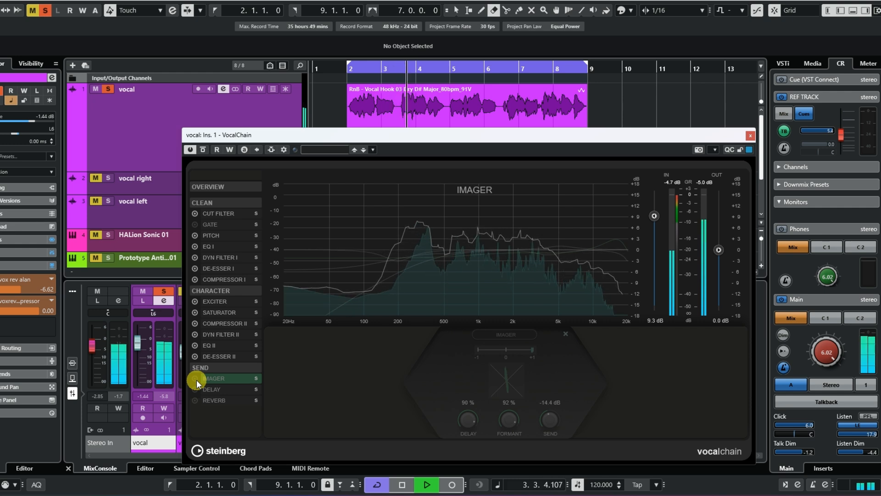
click(402, 484)
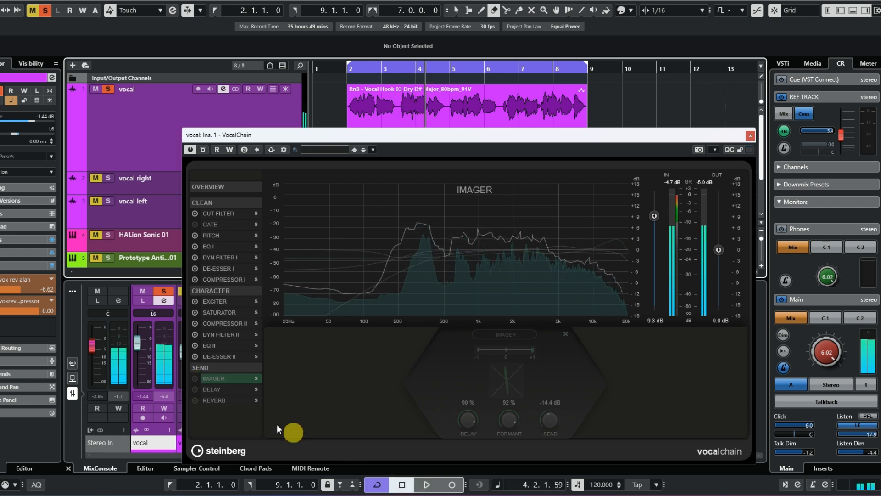
Reactivate the Imager and compare the vocal with it off and on again during playback, leaving it on
click(195, 379)
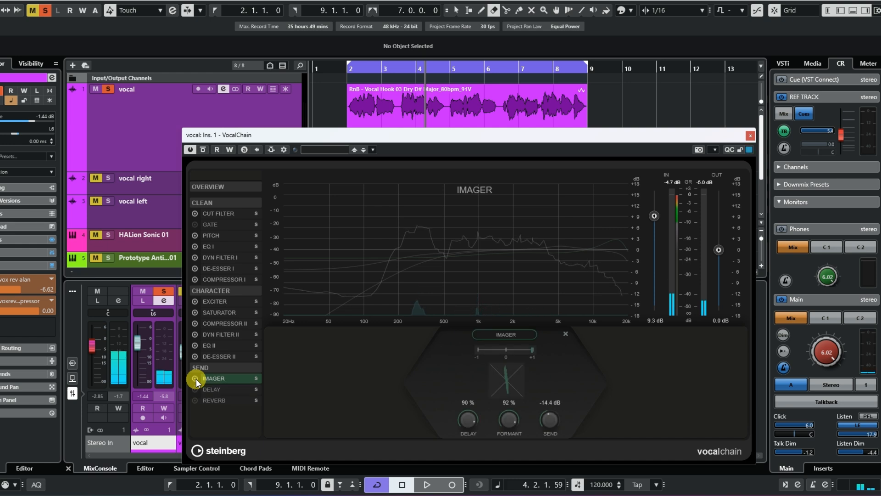
click(425, 489)
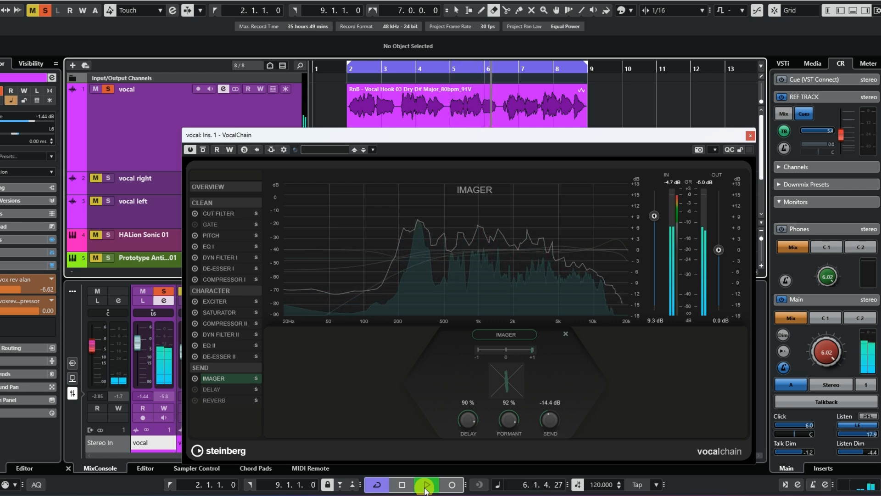
click(194, 377)
click(195, 378)
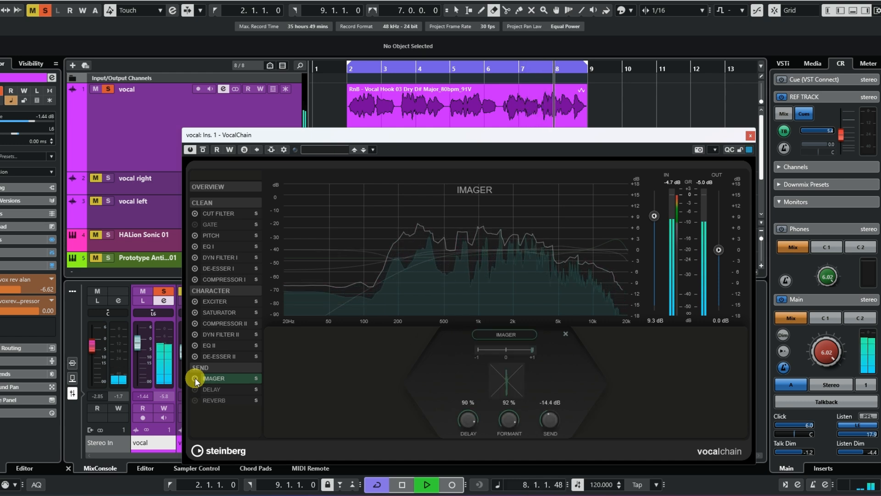
click(402, 485)
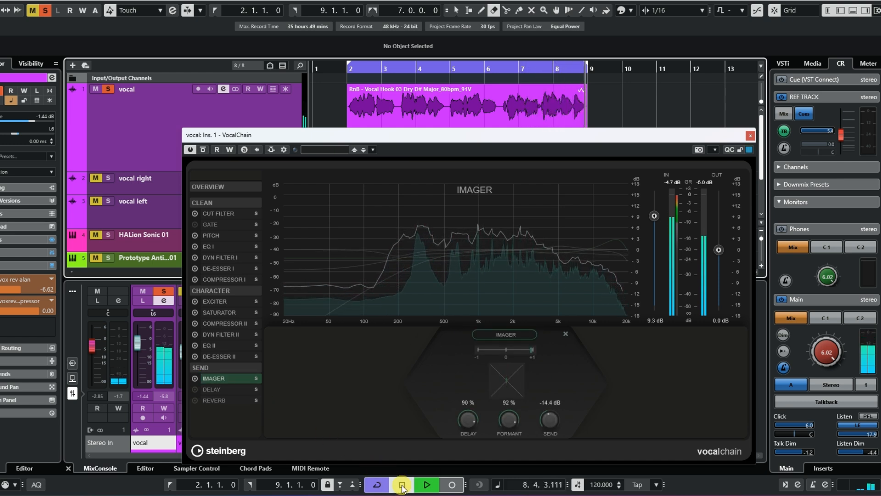
Activate the Ping-Pong Delay module and raise its Send gain from silence to about -34 dB while listening to the vocal
click(211, 389)
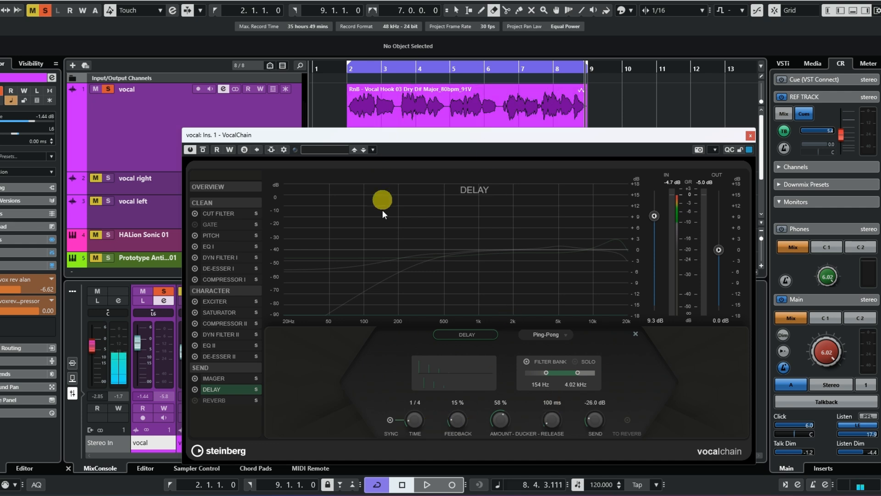
drag(593, 422, 591, 434)
click(427, 484)
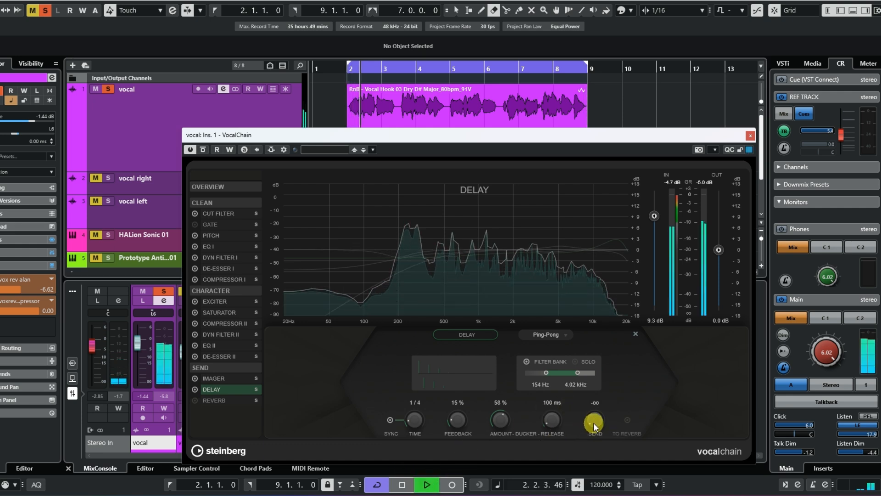
mouse_move(594, 423)
mouse_down()
mouse_move(595, 394)
mouse_move(591, 409)
mouse_up()
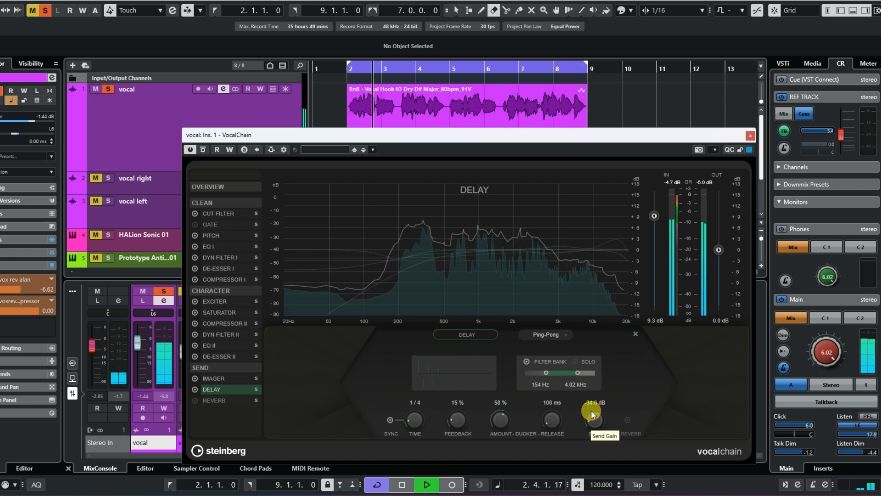
click(410, 489)
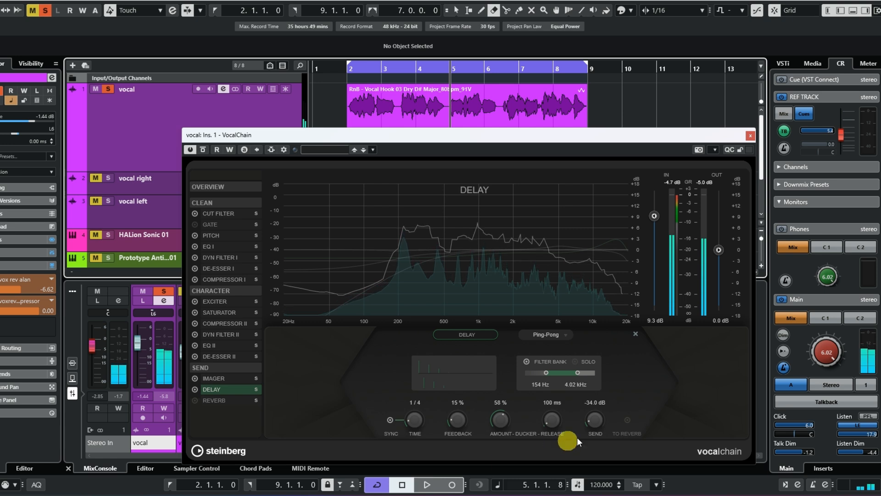
drag(591, 425, 591, 423)
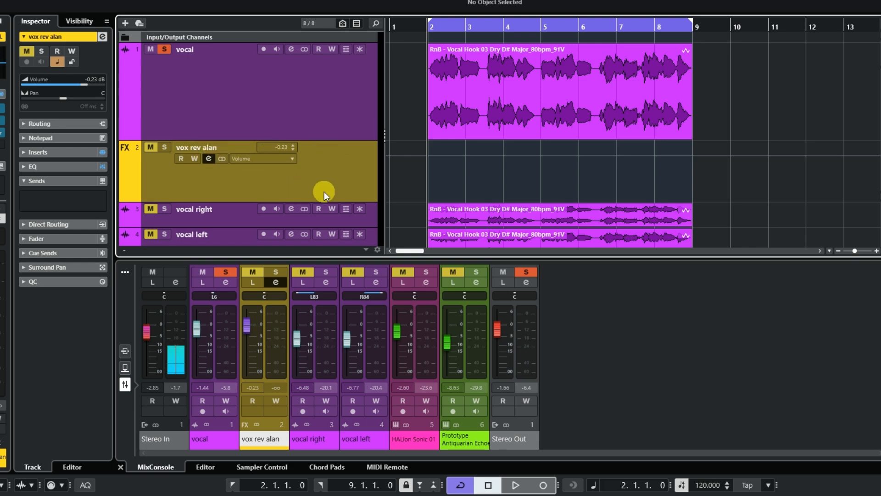
right_click(298, 107)
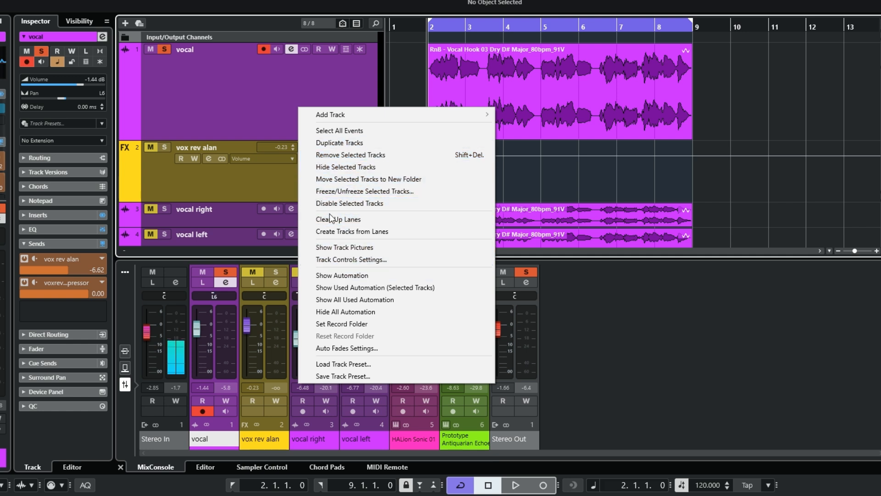
mouse_move(333, 117)
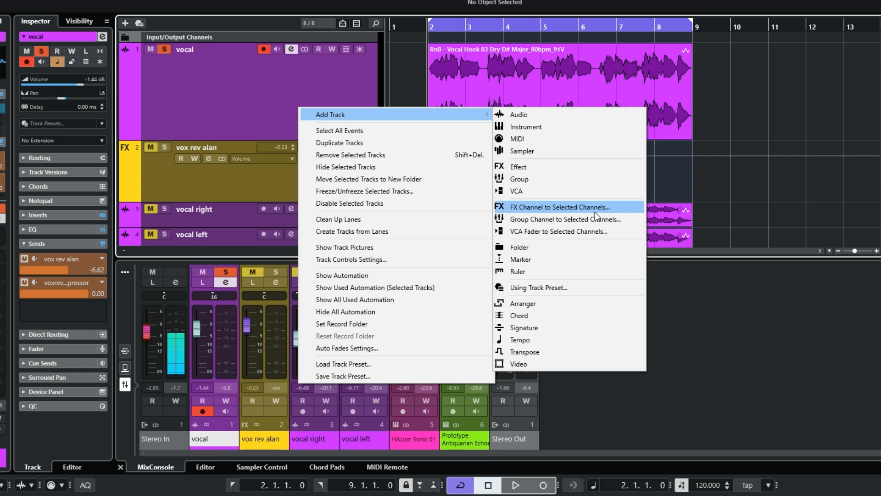
click(255, 183)
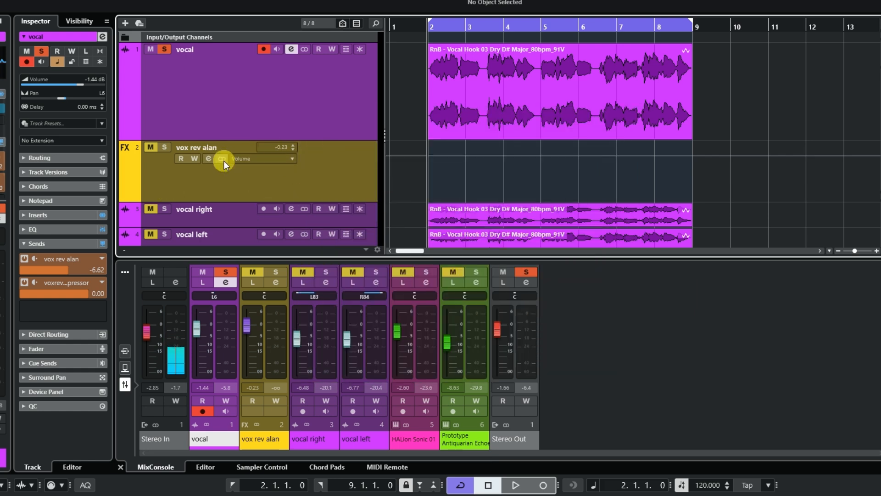
Open the channel settings of the vox rev alan FX channel and examine its Frequency and REVelation inserts
click(208, 159)
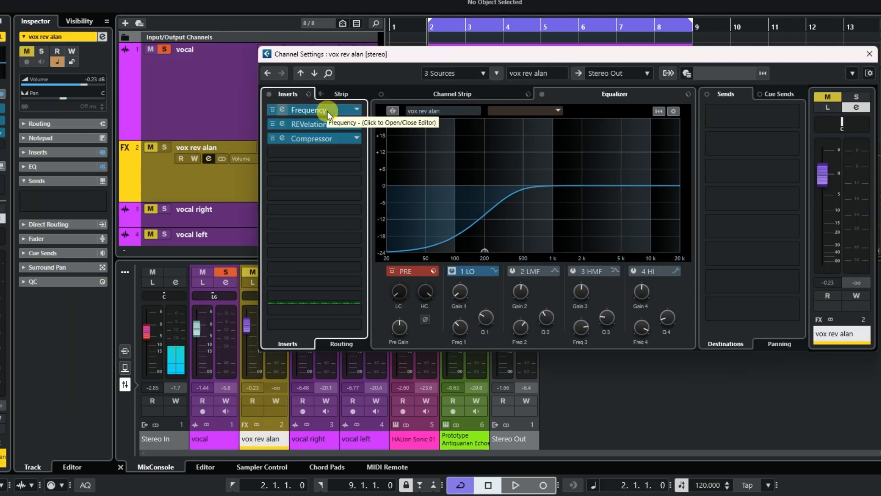
click(283, 114)
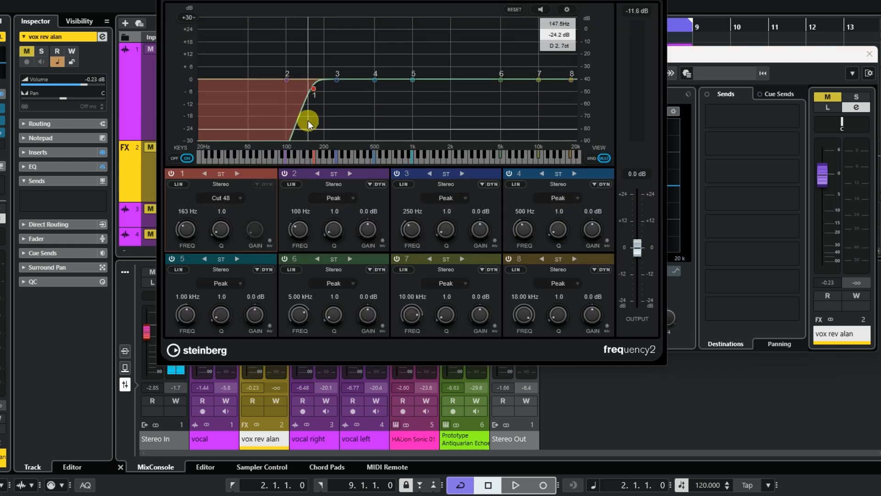
key(Escape)
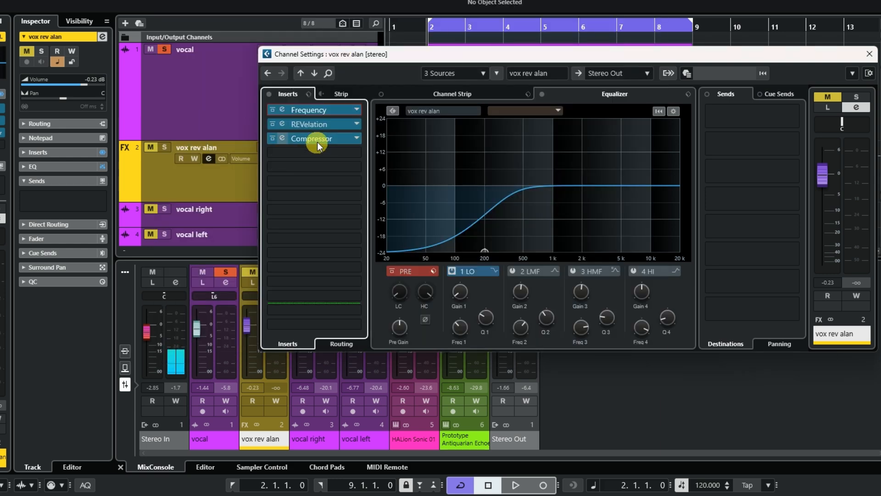
click(278, 123)
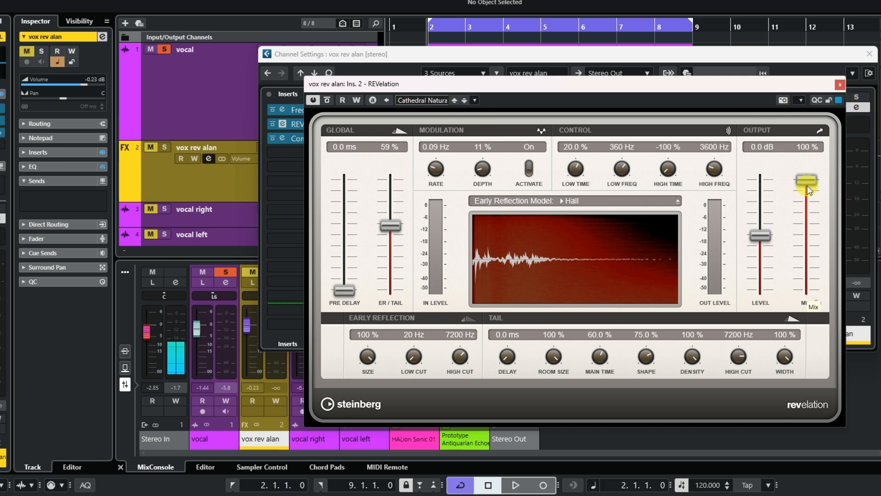
click(840, 85)
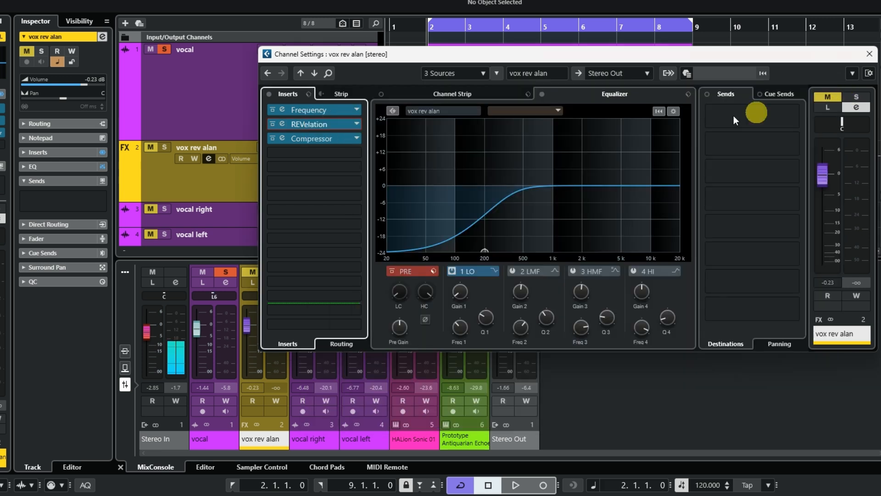
Open the FX channel's Compressor, toggle side-chaining off and on, and review its side-chain routing and available sources
click(280, 139)
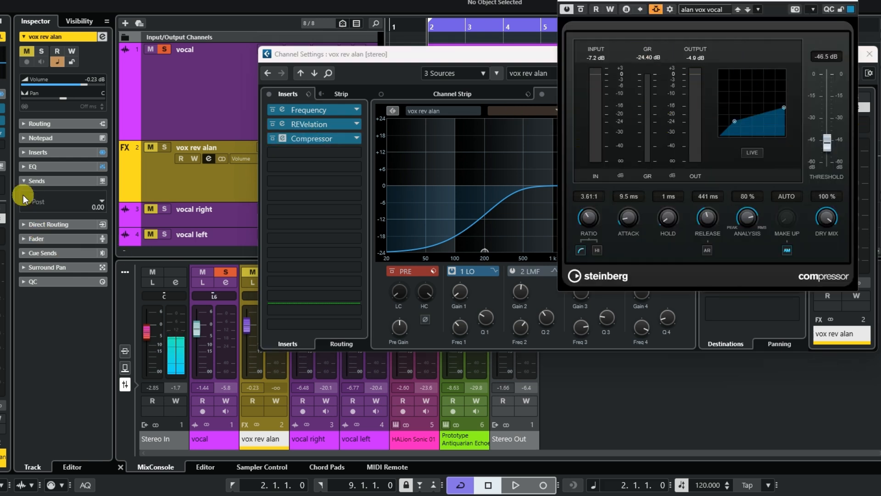
click(657, 9)
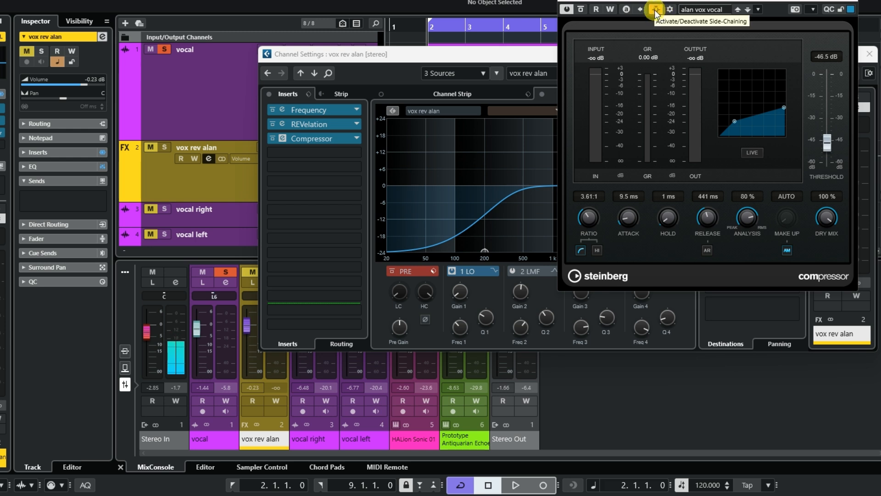
click(656, 9)
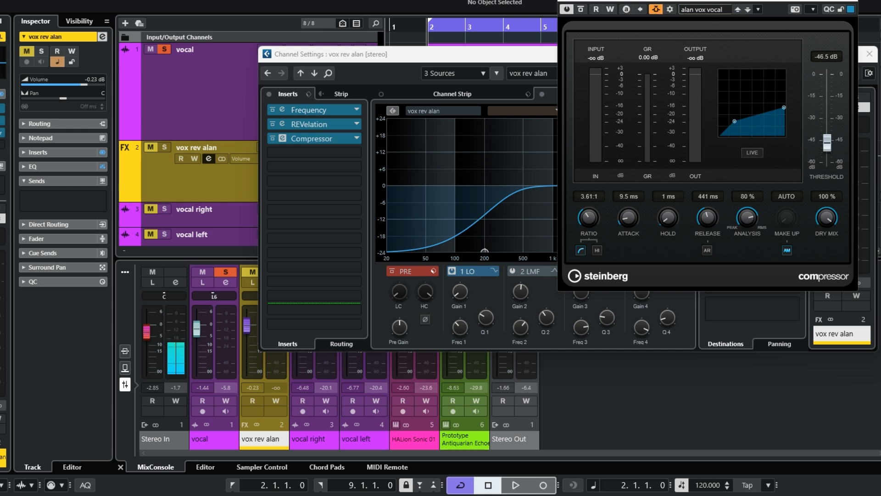
click(672, 9)
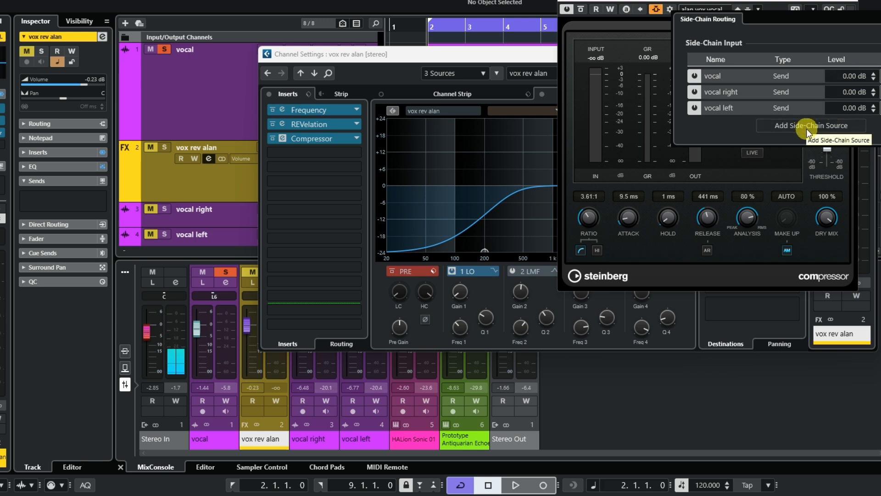
click(827, 128)
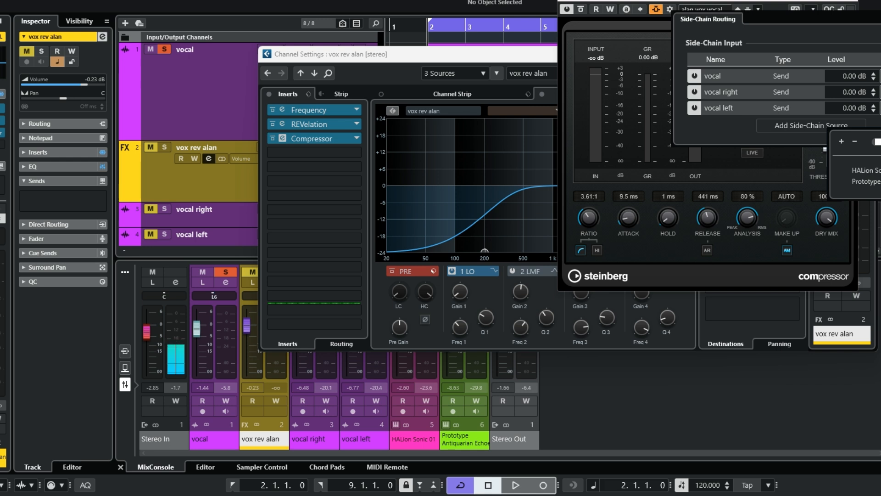
key(Escape)
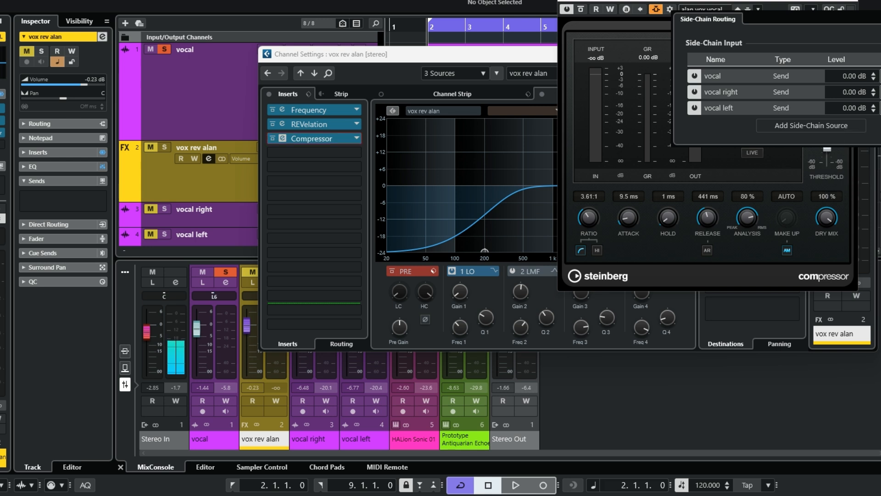
click(659, 96)
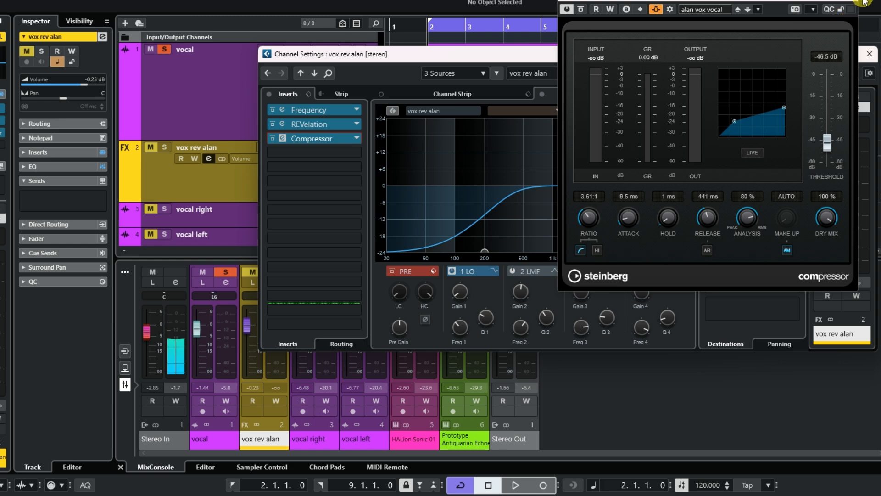
Select the vocal track and lower its send to vox rev alan to about -13.6 dB
click(187, 101)
click(209, 72)
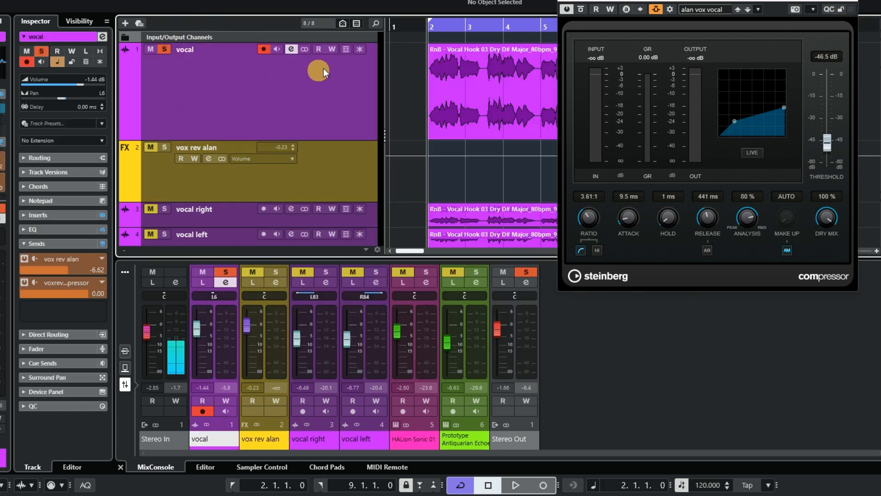
click(22, 243)
click(21, 243)
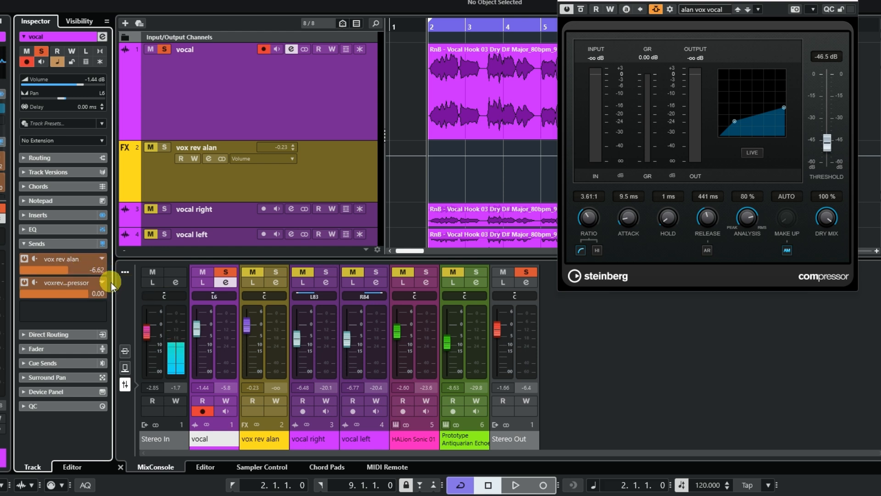
click(25, 259)
click(25, 260)
drag(68, 272, 42, 274)
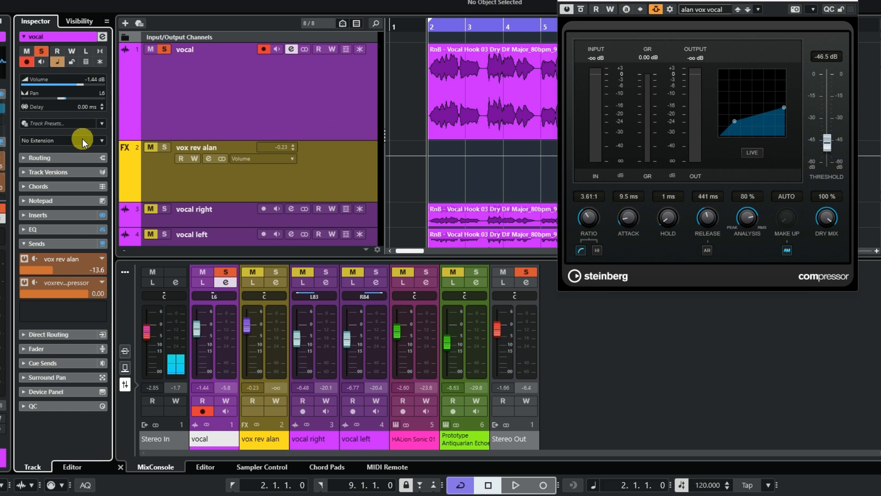
Solo the vox rev alan channel and lower the vocal's send to it to about -31.8 dB while playing back
click(164, 148)
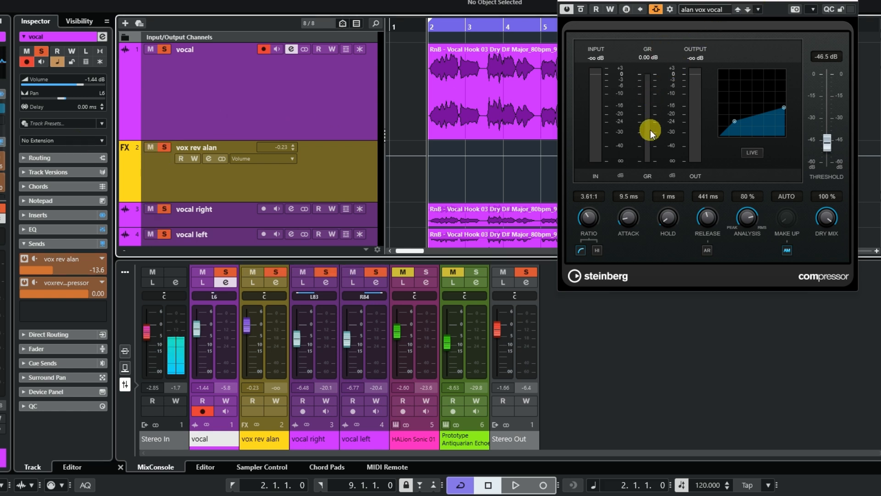
drag(51, 271, 20, 274)
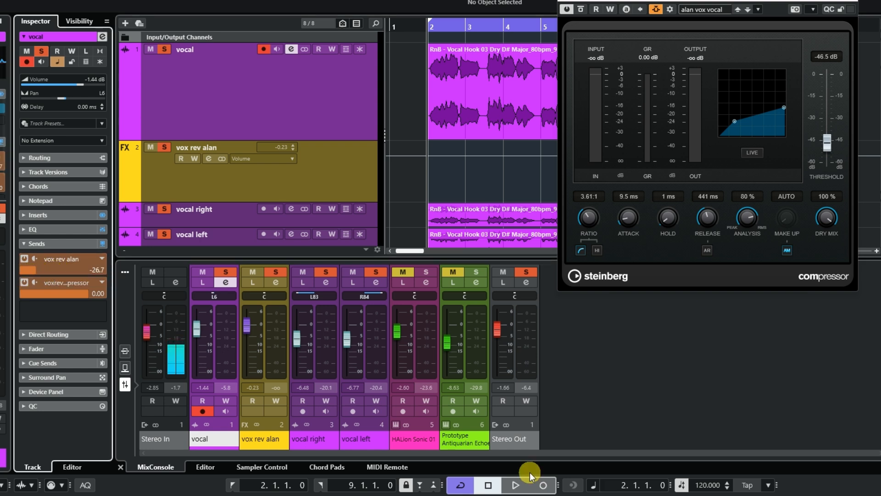
click(514, 481)
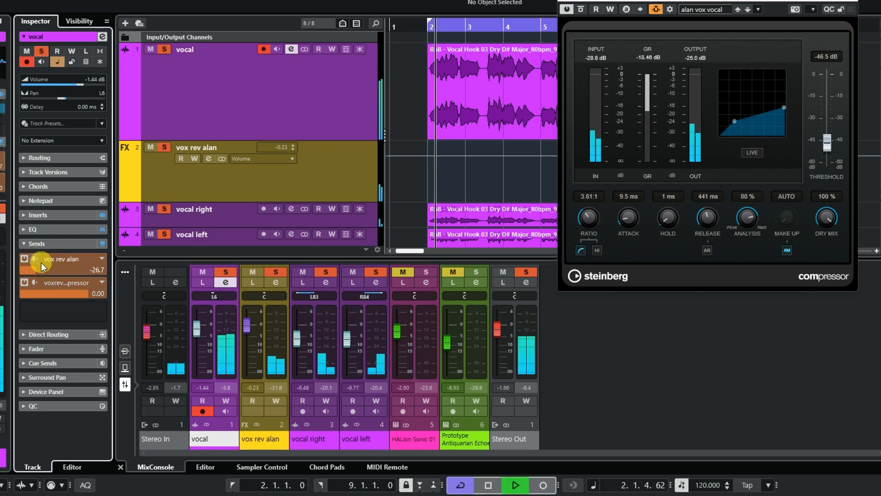
mouse_move(34, 272)
mouse_down()
mouse_move(54, 271)
mouse_move(37, 274)
mouse_up()
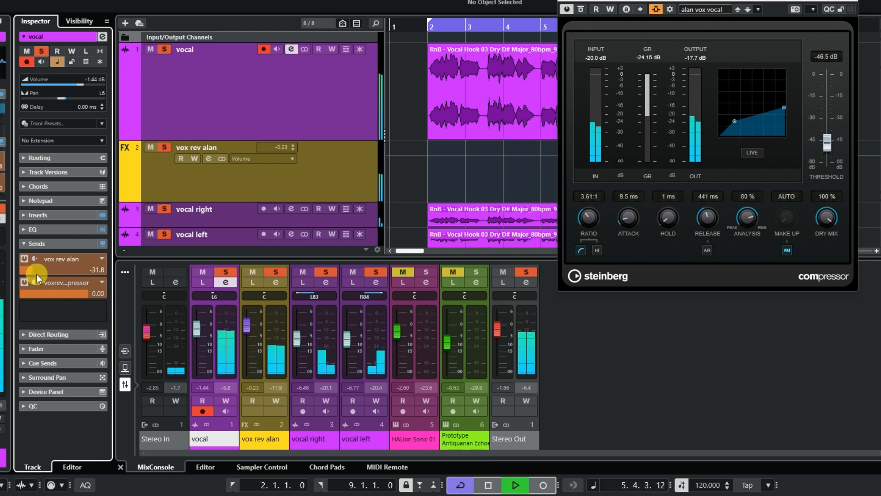
Set the Compressor's attack to 10.0 ms, stop playback, and set the threshold to -43.5 dB
drag(632, 225, 628, 218)
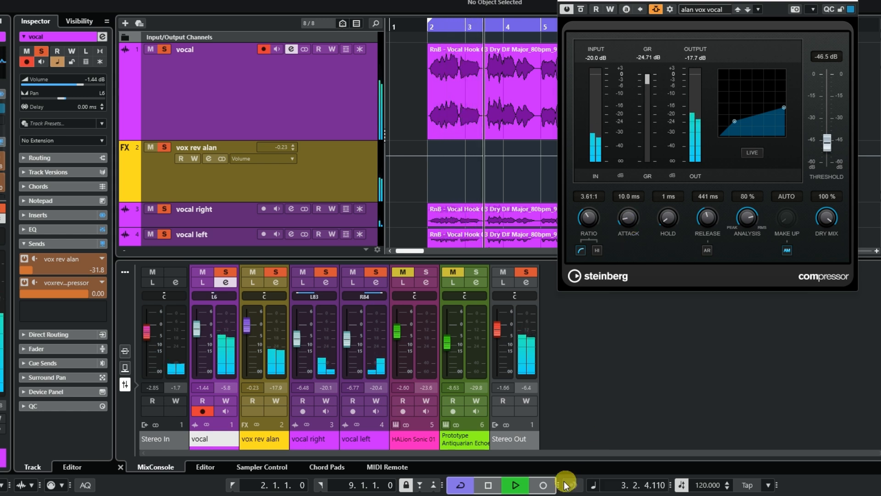
click(489, 485)
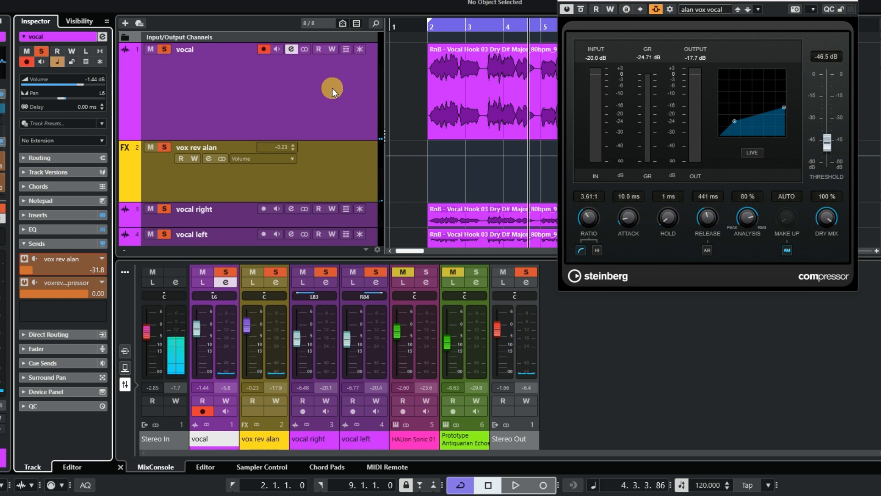
click(494, 65)
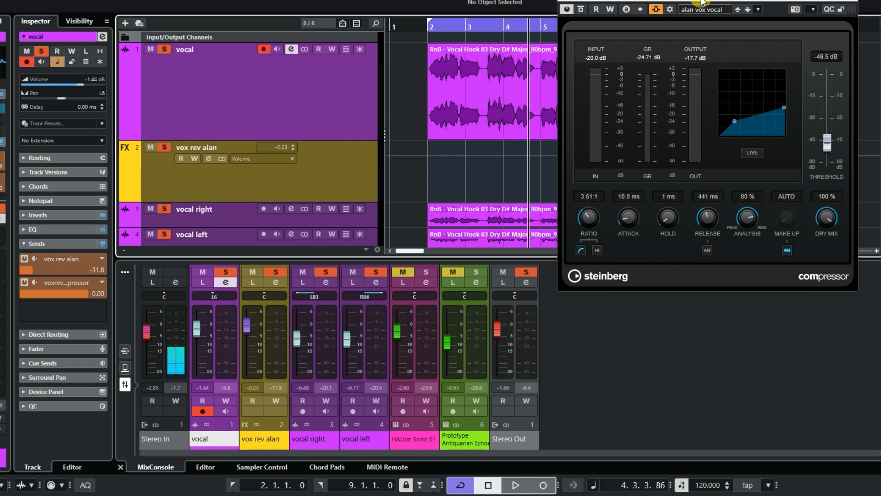
drag(701, 3, 565, 161)
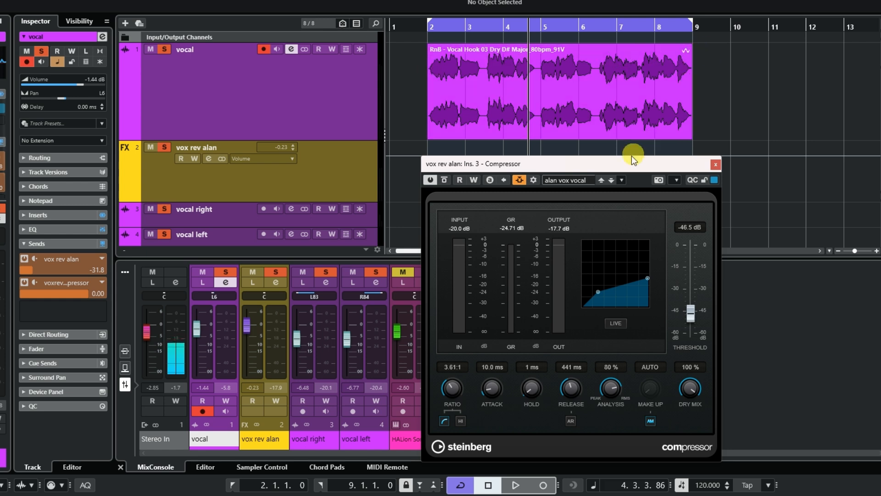
drag(619, 164, 693, 150)
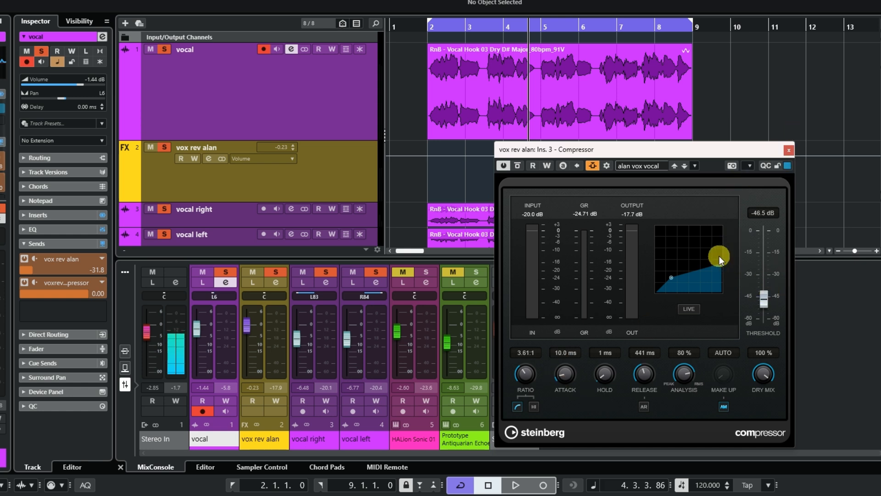
mouse_move(768, 300)
mouse_down()
mouse_move(763, 286)
mouse_move(762, 297)
mouse_up()
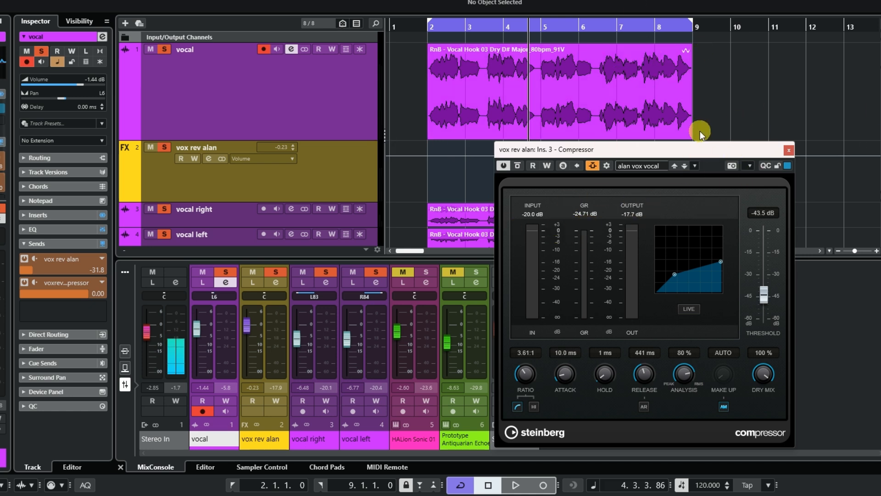
click(694, 166)
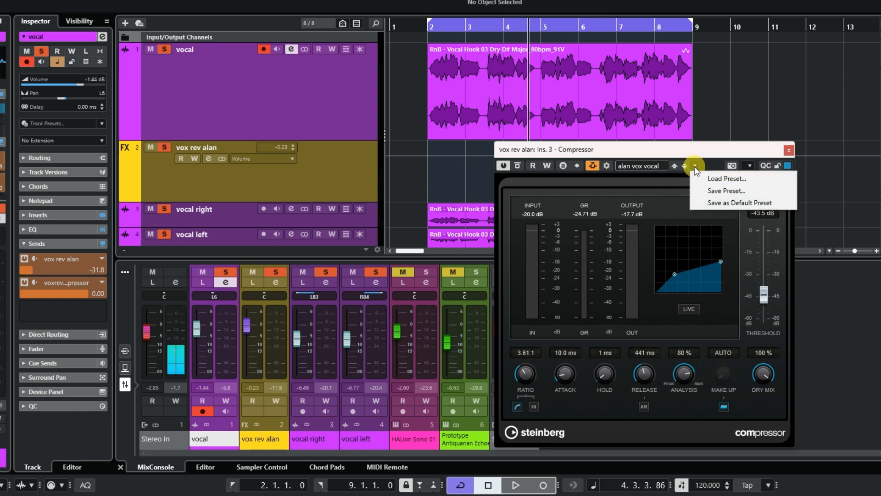
click(730, 193)
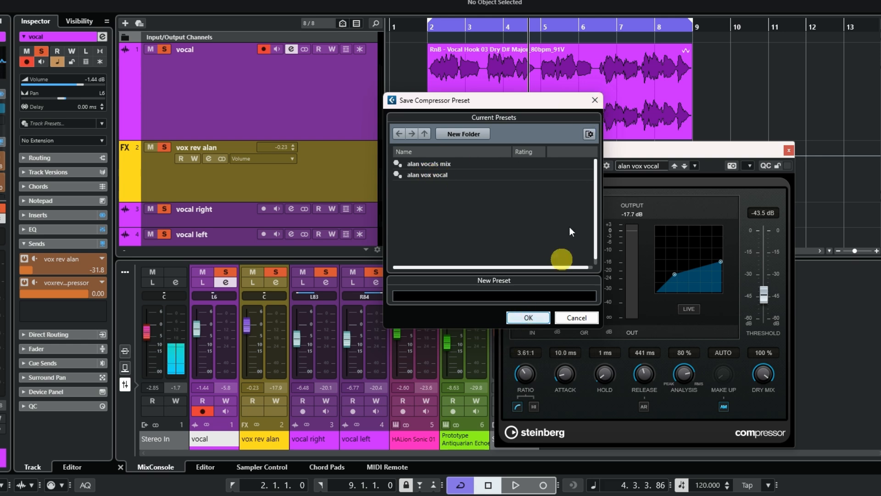
click(596, 100)
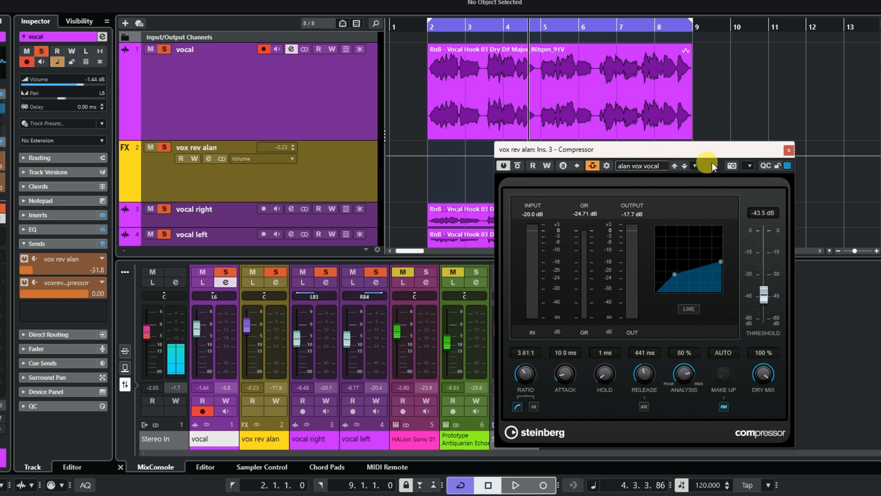
Search the Compressor's loadable presets for "al" and leave the preset browser without loading one
click(696, 165)
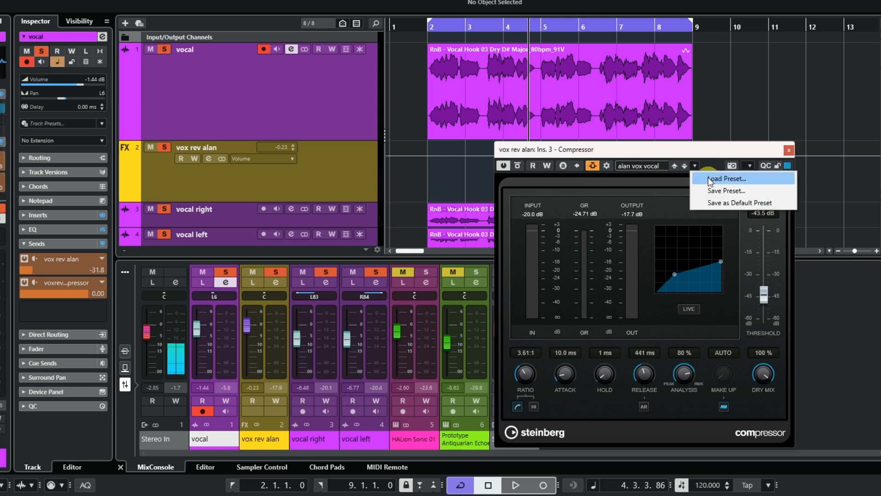
click(709, 178)
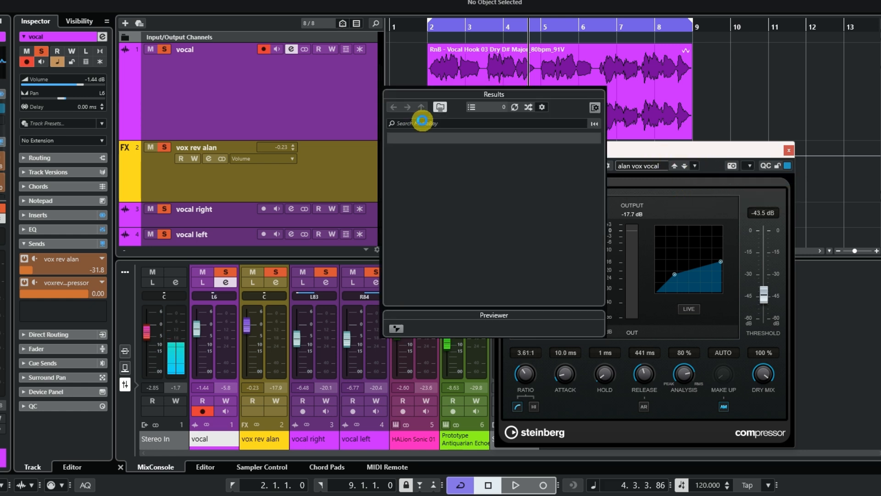
click(422, 123)
text(al)
click(422, 123)
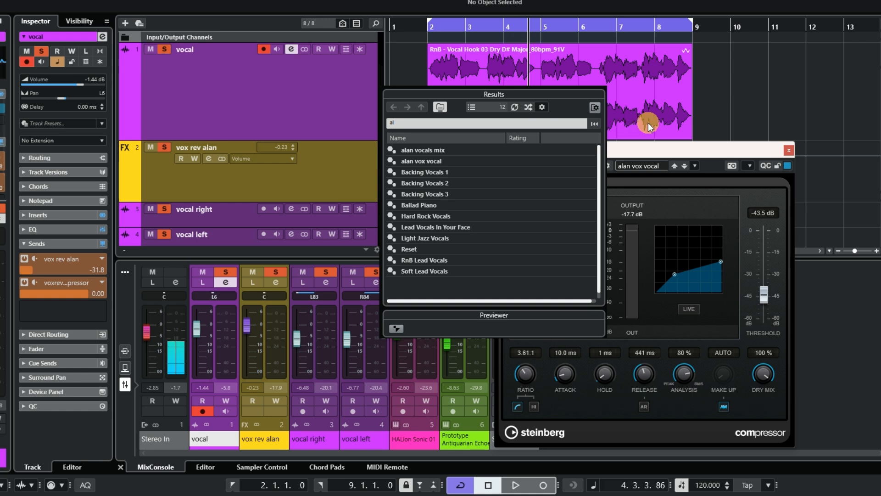
click(728, 112)
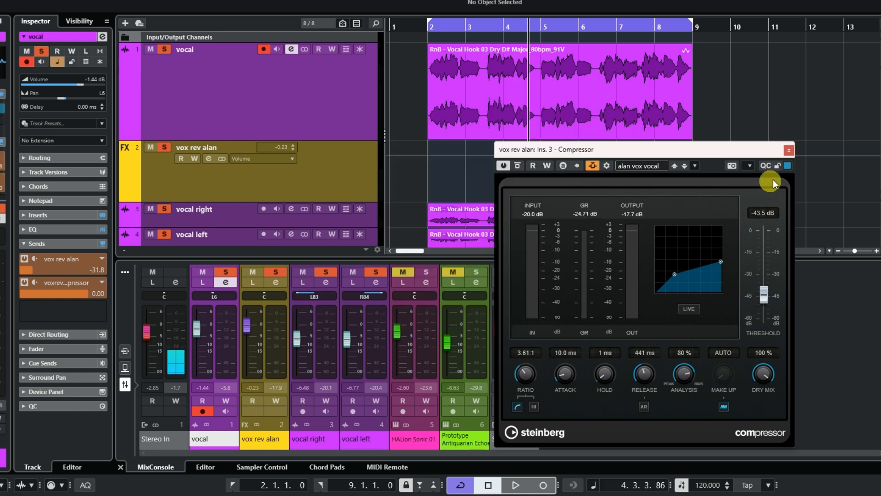
Close the Compressor and examine the pan and delay settings of the vocal, vocal right and vocal left tracks
click(790, 152)
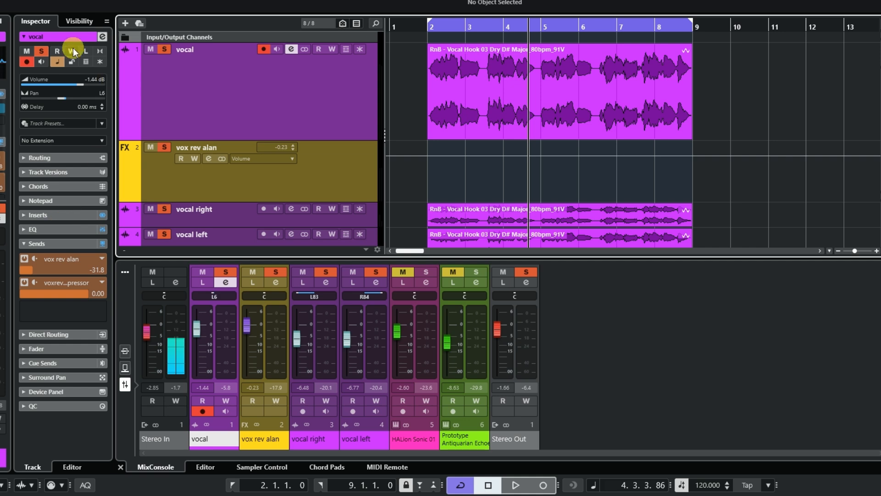
scroll(326, 174, down, 3)
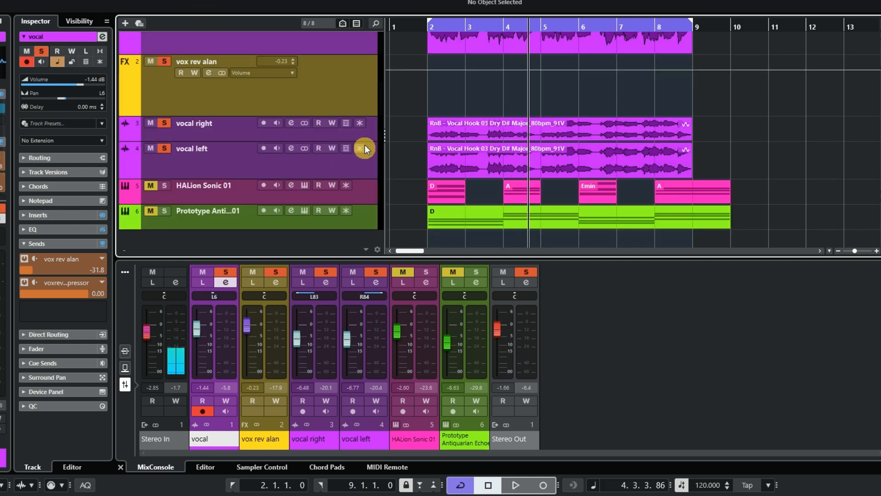
scroll(339, 101, up, 3)
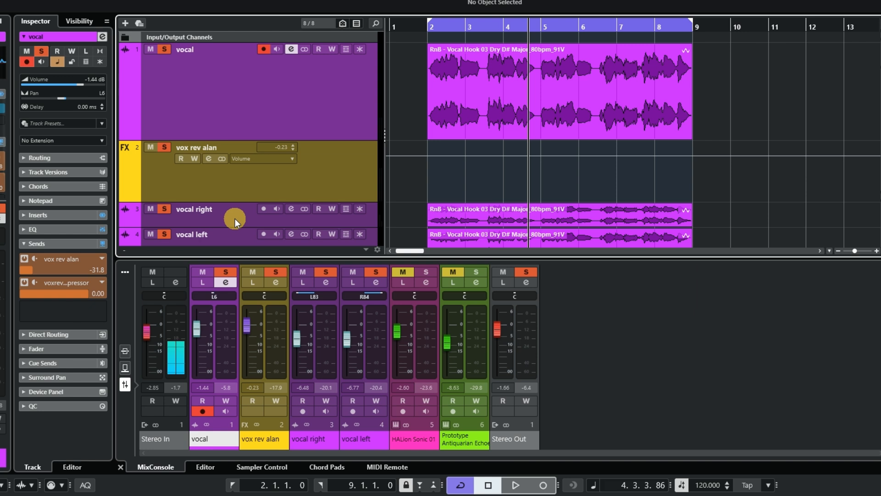
scroll(234, 214, down, 2)
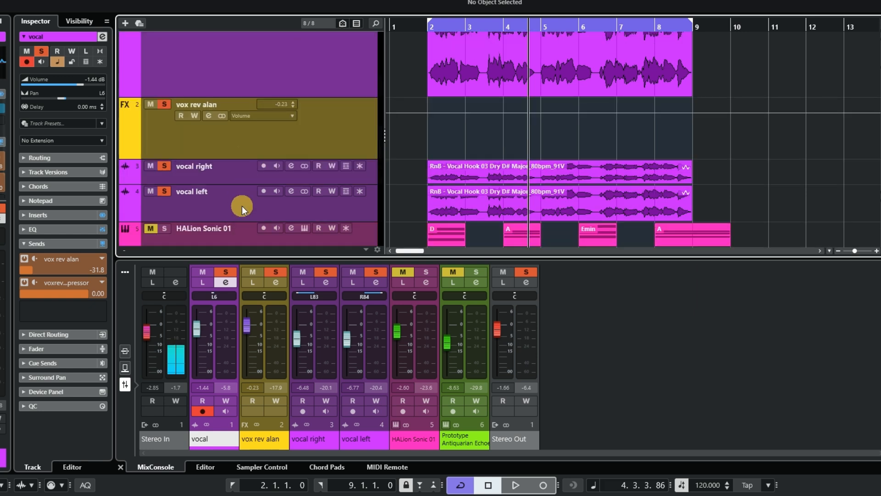
click(240, 174)
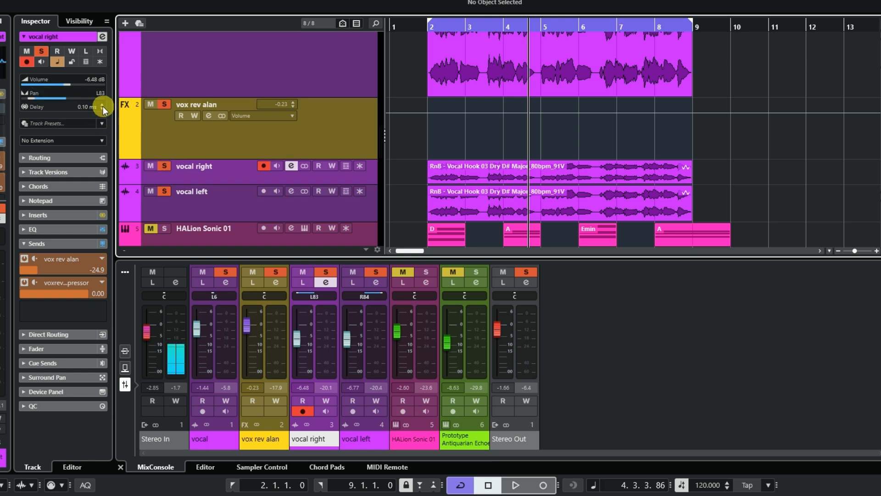
click(225, 62)
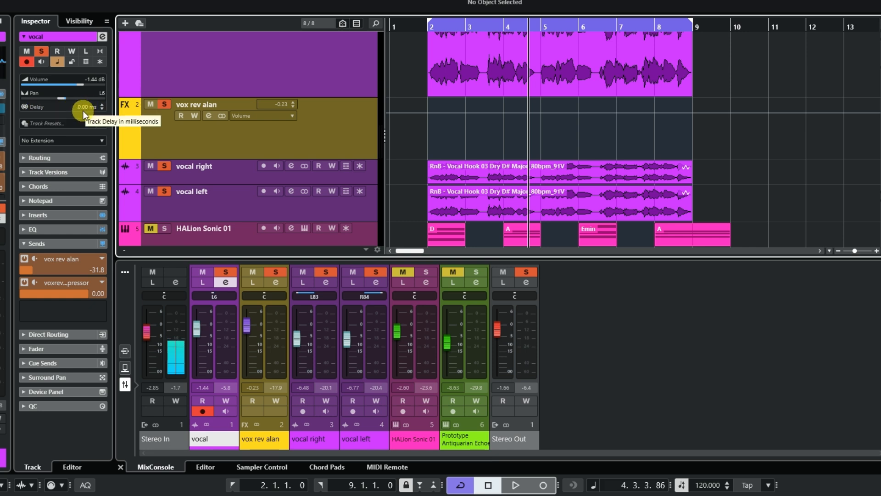
click(250, 177)
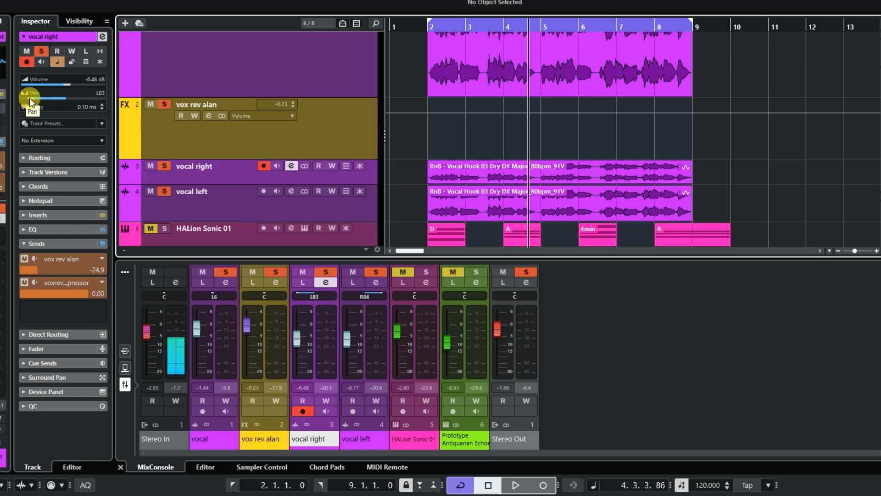
click(248, 207)
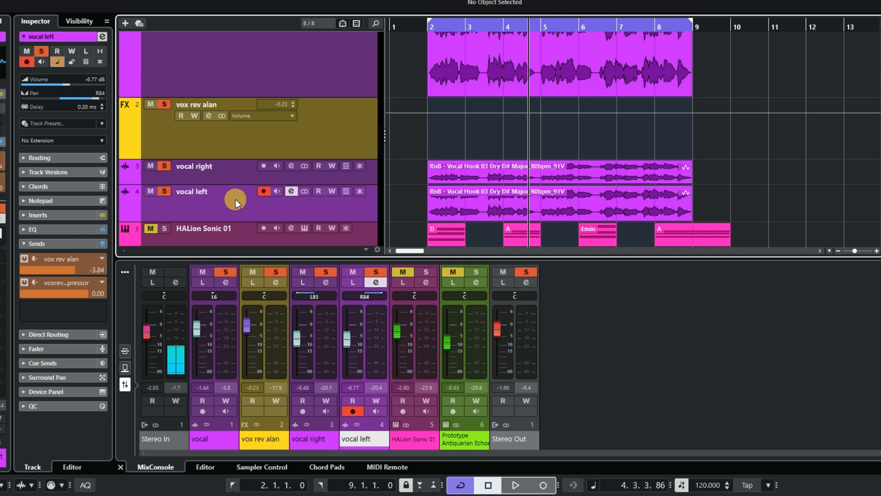
Play from bar 2, lower vocal right to -7.68 dB and vocal left to -8.63 dB, and disarm vocal left's recording once stopped
click(414, 26)
click(500, 483)
click(509, 487)
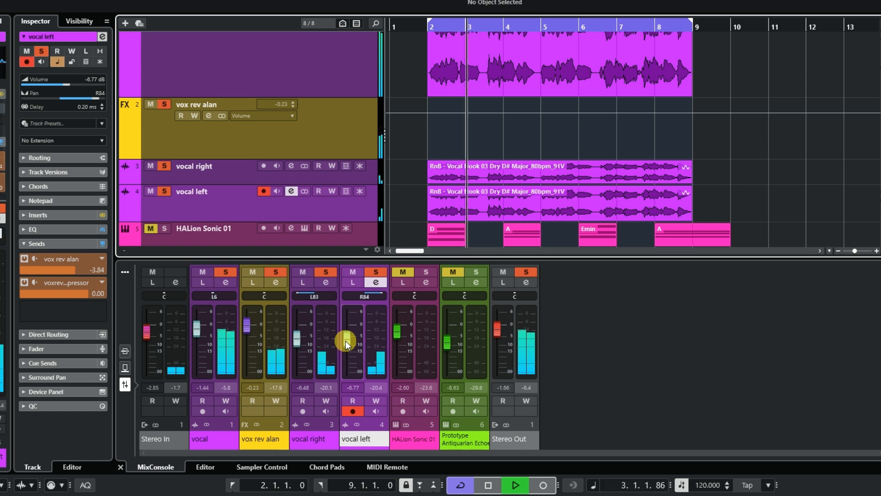
mouse_move(345, 341)
mouse_down()
mouse_move(348, 327)
mouse_move(348, 334)
mouse_up()
mouse_move(296, 339)
mouse_down()
mouse_move(346, 337)
mouse_move(297, 339)
mouse_up()
mouse_move(350, 340)
mouse_down()
mouse_move(302, 342)
mouse_move(343, 343)
mouse_up()
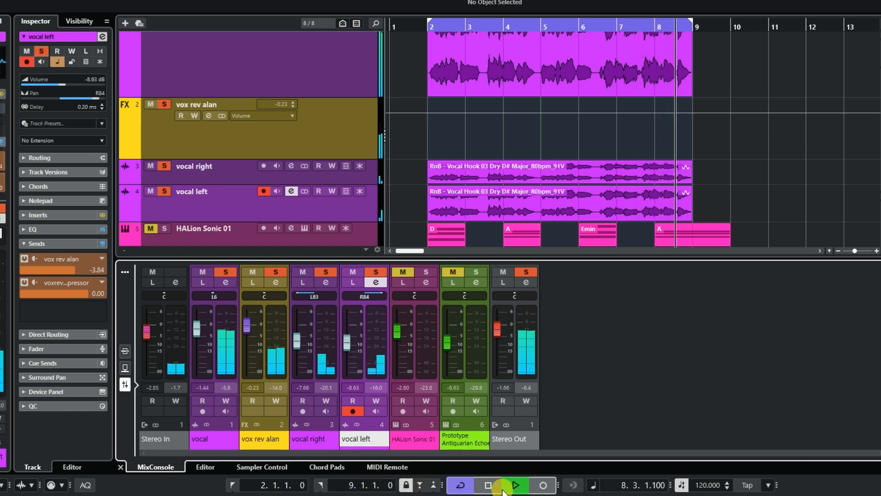
click(488, 484)
click(353, 411)
Add the HALion Sonic 01 and Prototype instrument tracks to the soloed tracks and play the full mix from bar 2
click(426, 18)
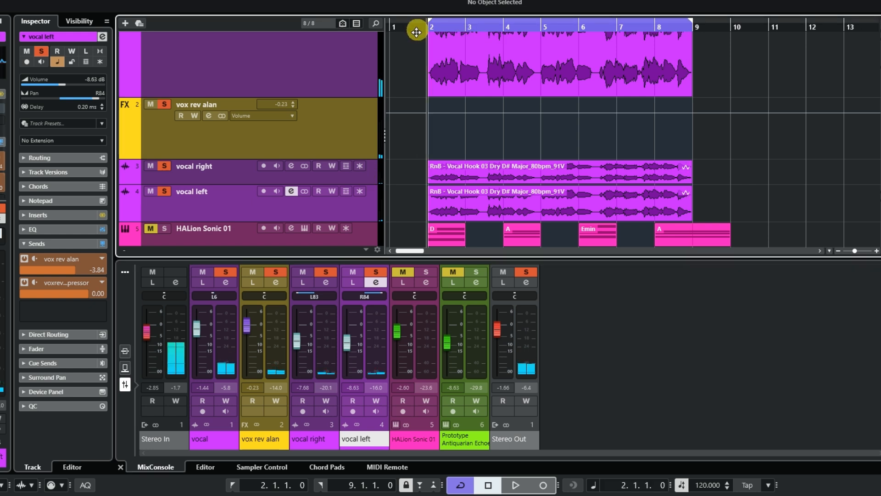
scroll(195, 207, down, 2)
click(163, 177)
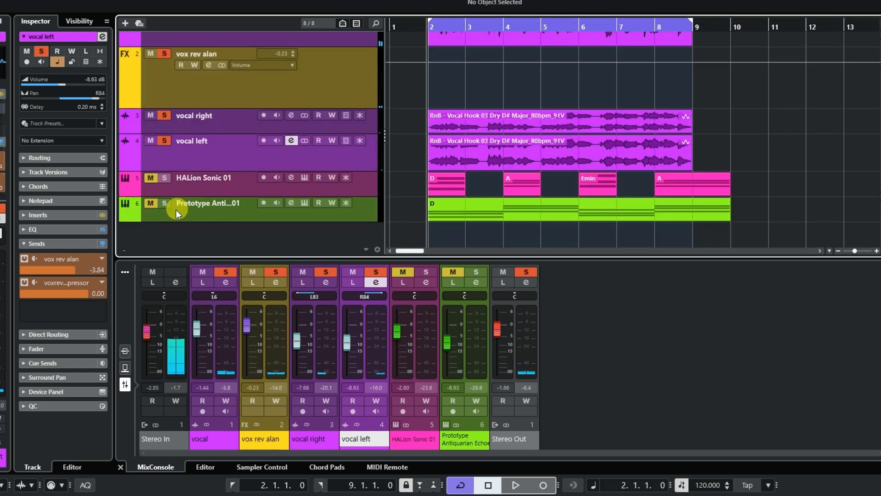
click(165, 202)
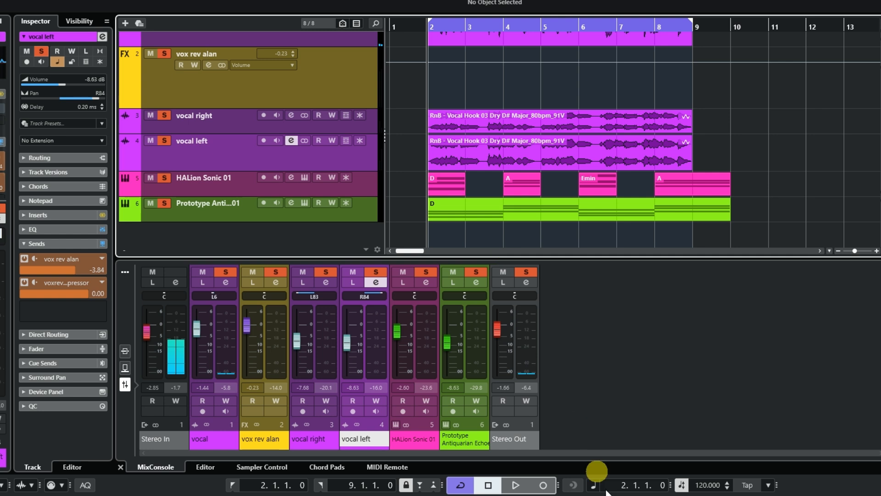
click(516, 485)
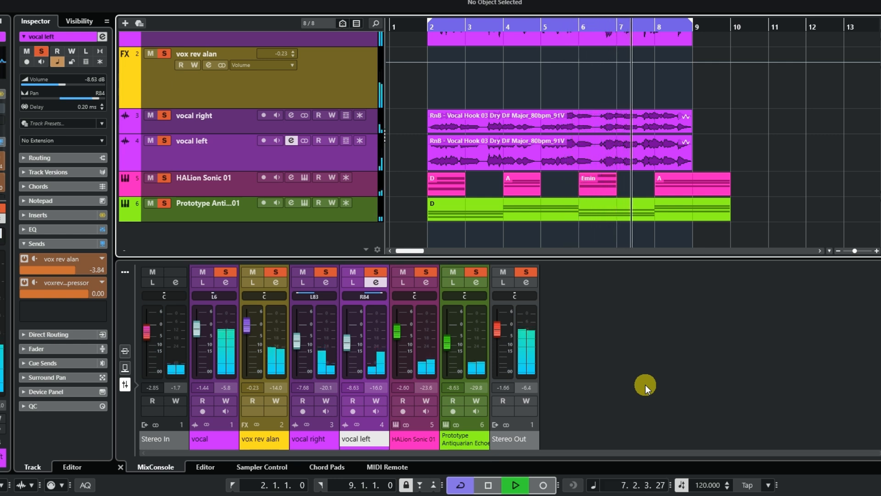
click(488, 486)
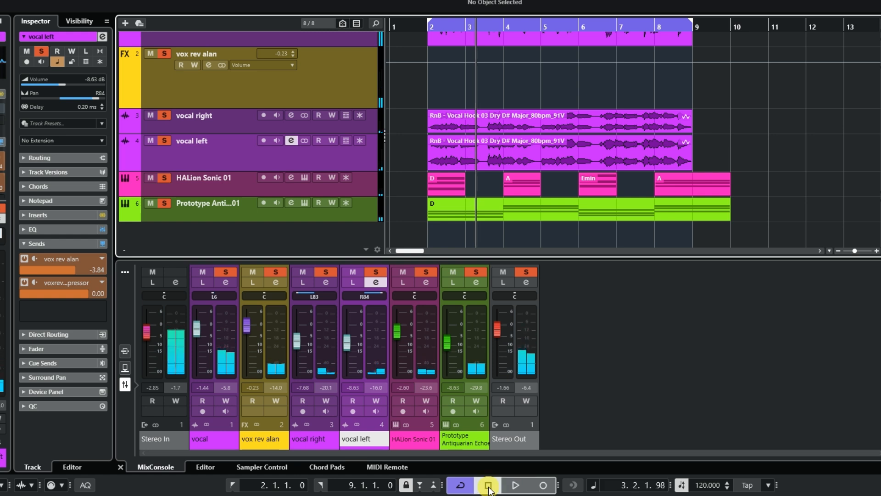